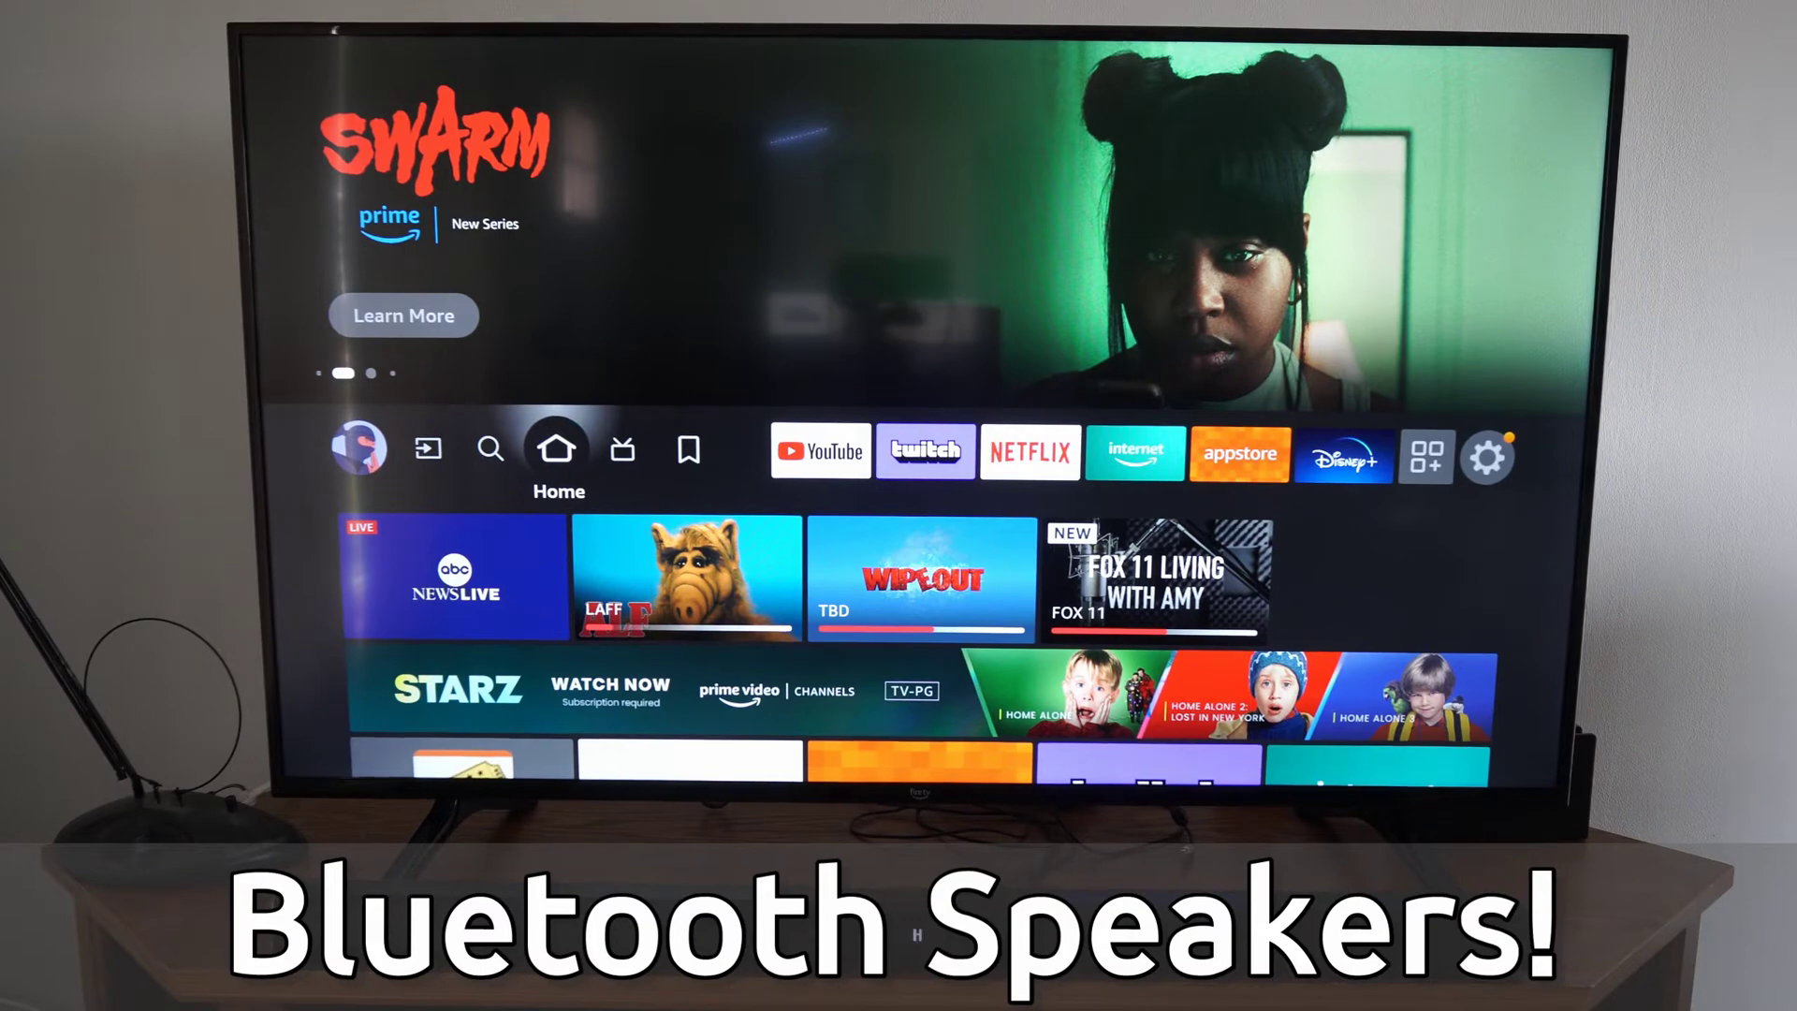
Step: Go to Fire TV Settings > Controllers & Bluetooth Devices and highlight Other Bluetooth Devices
key("Right")
key("Right")
key("Right")
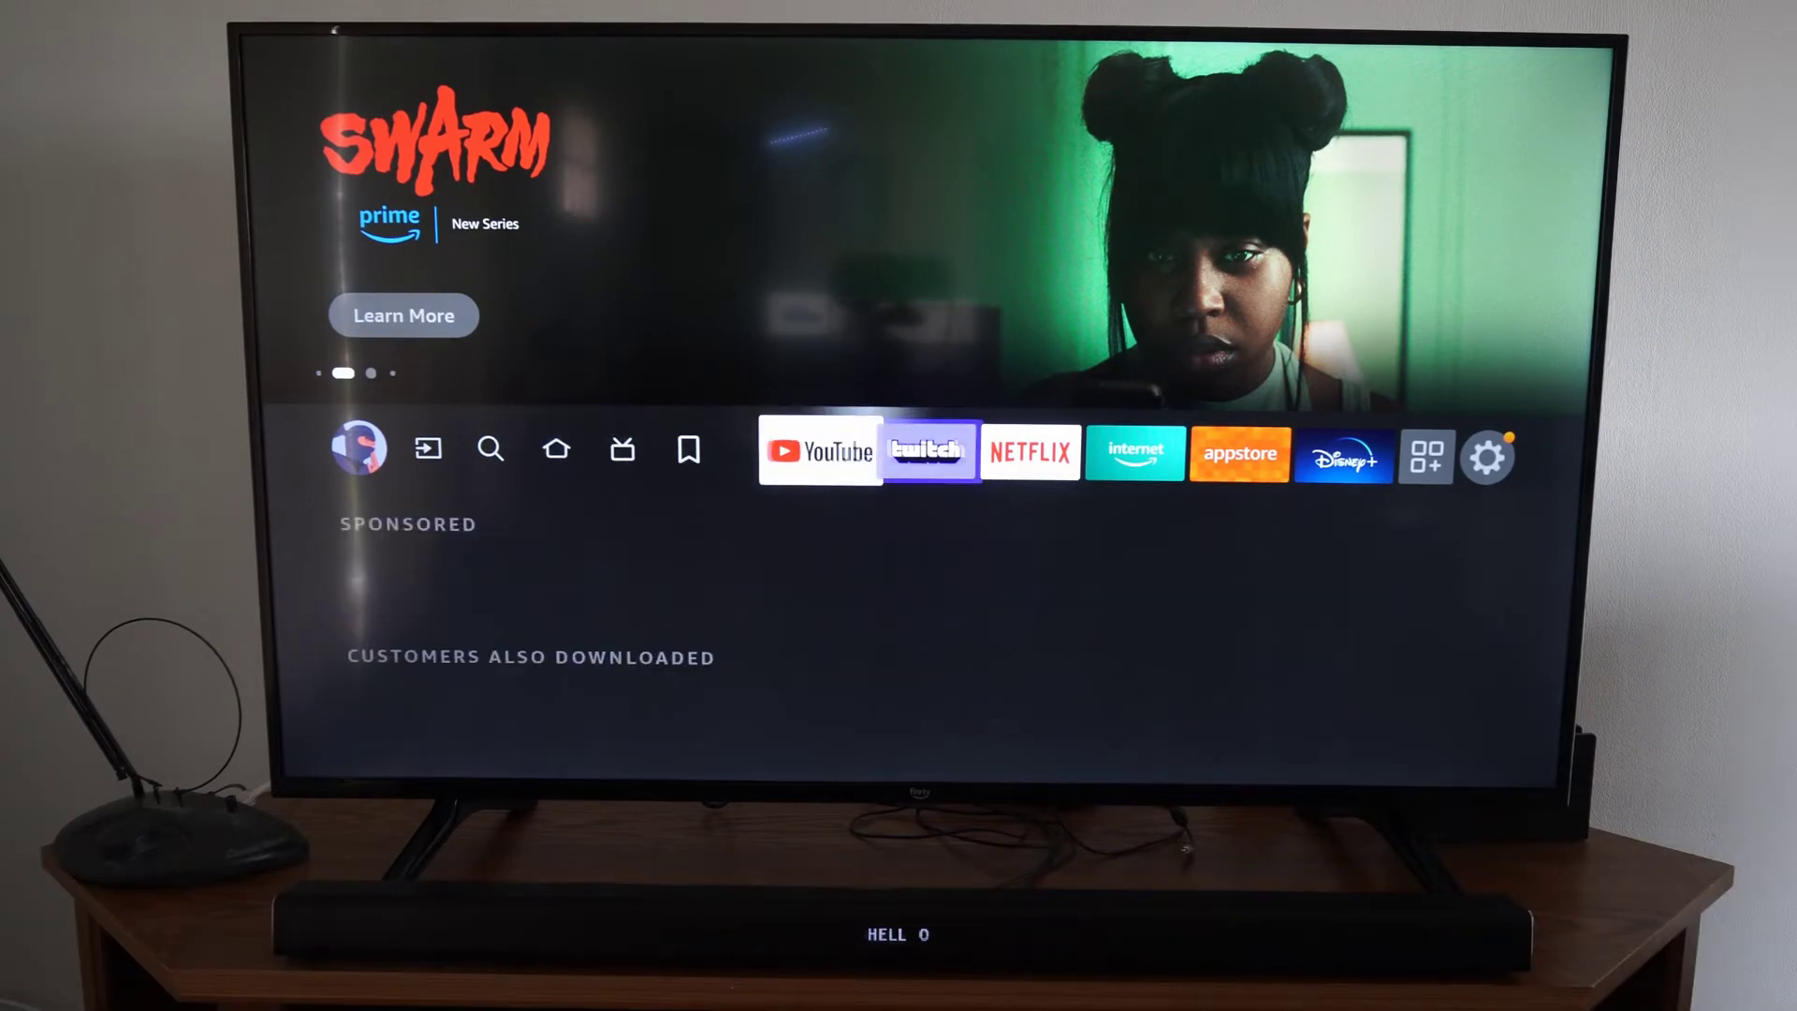
key("Right")
key("Right")
key("Right")
key("Down")
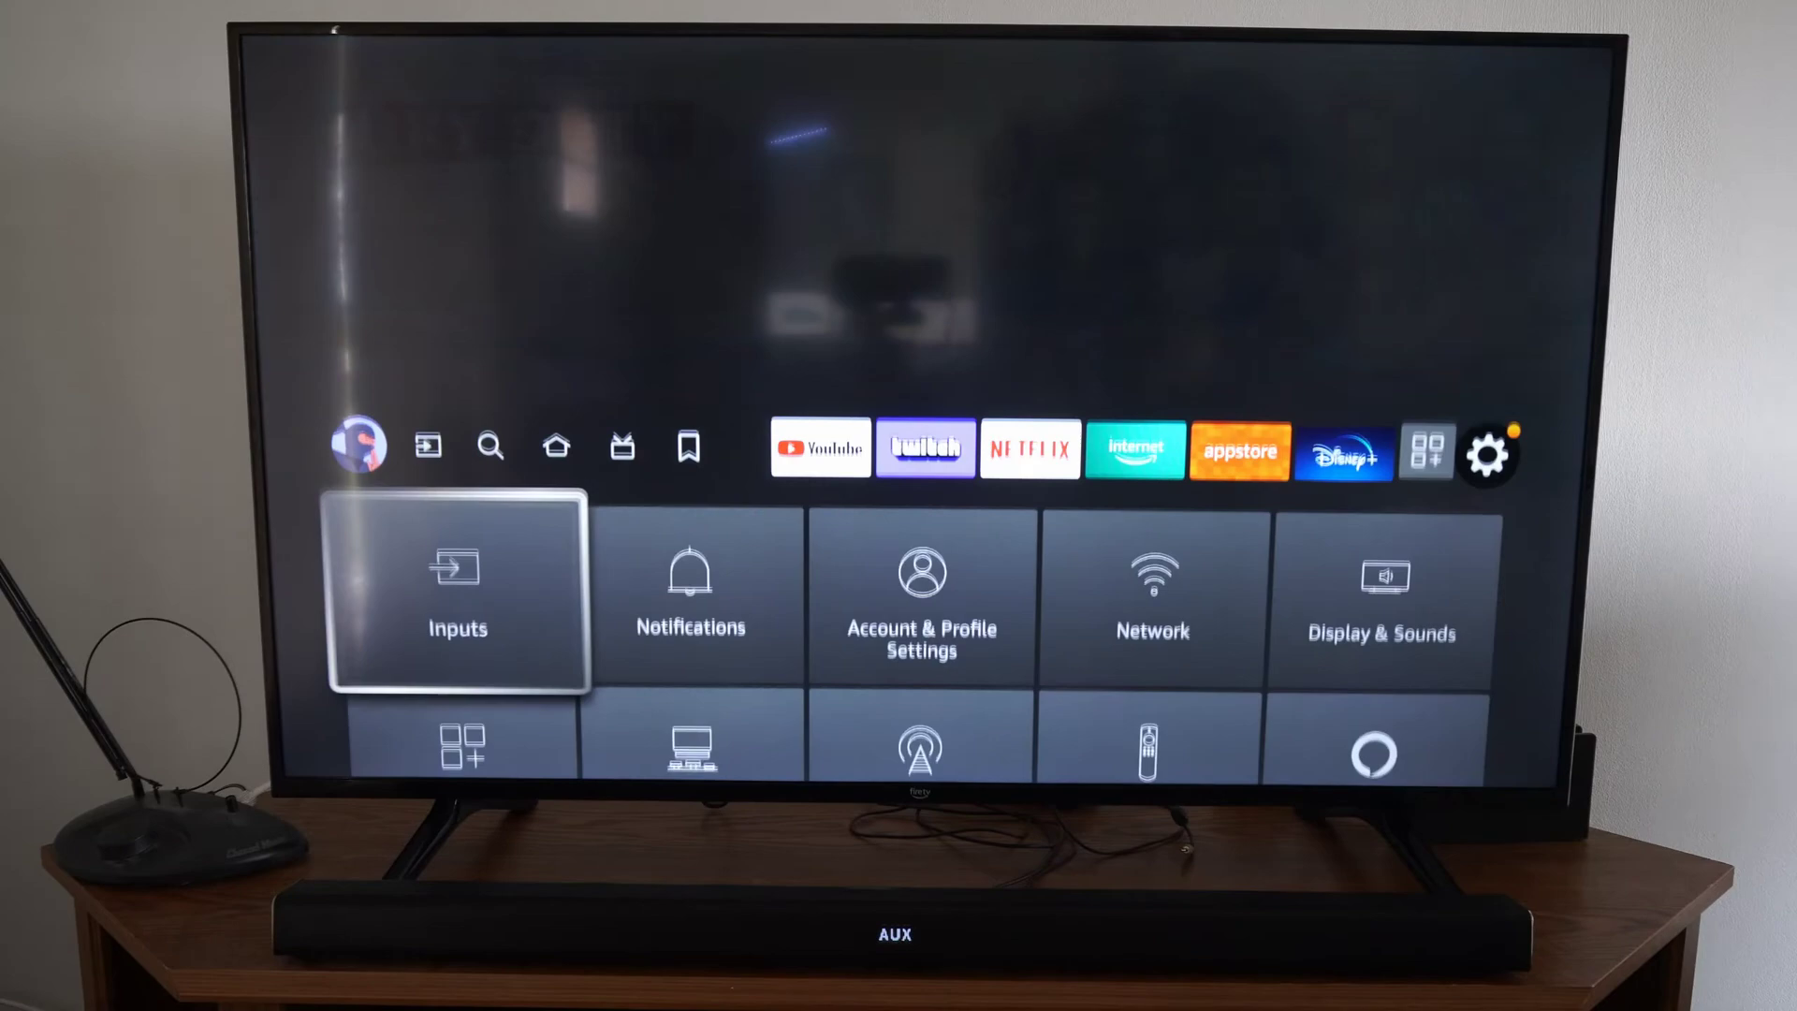
key("Down")
key("Right")
key("Right")
key("Right")
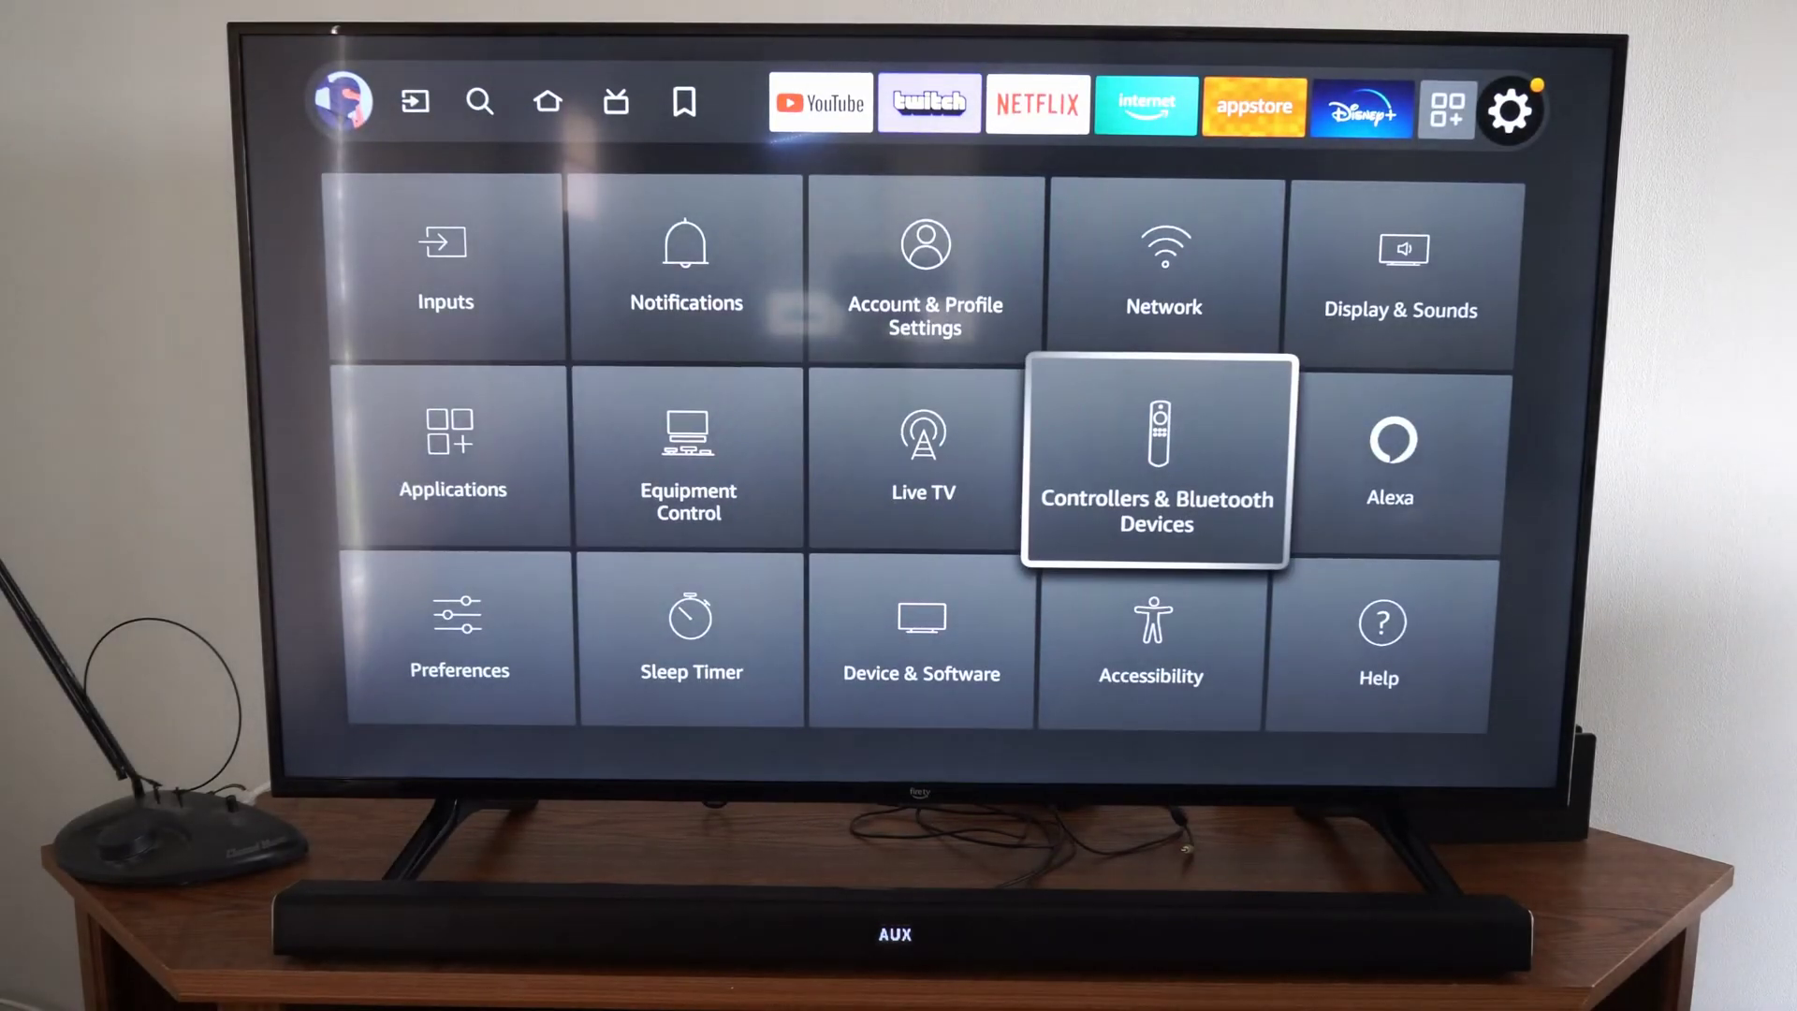
key("Return")
key("Down")
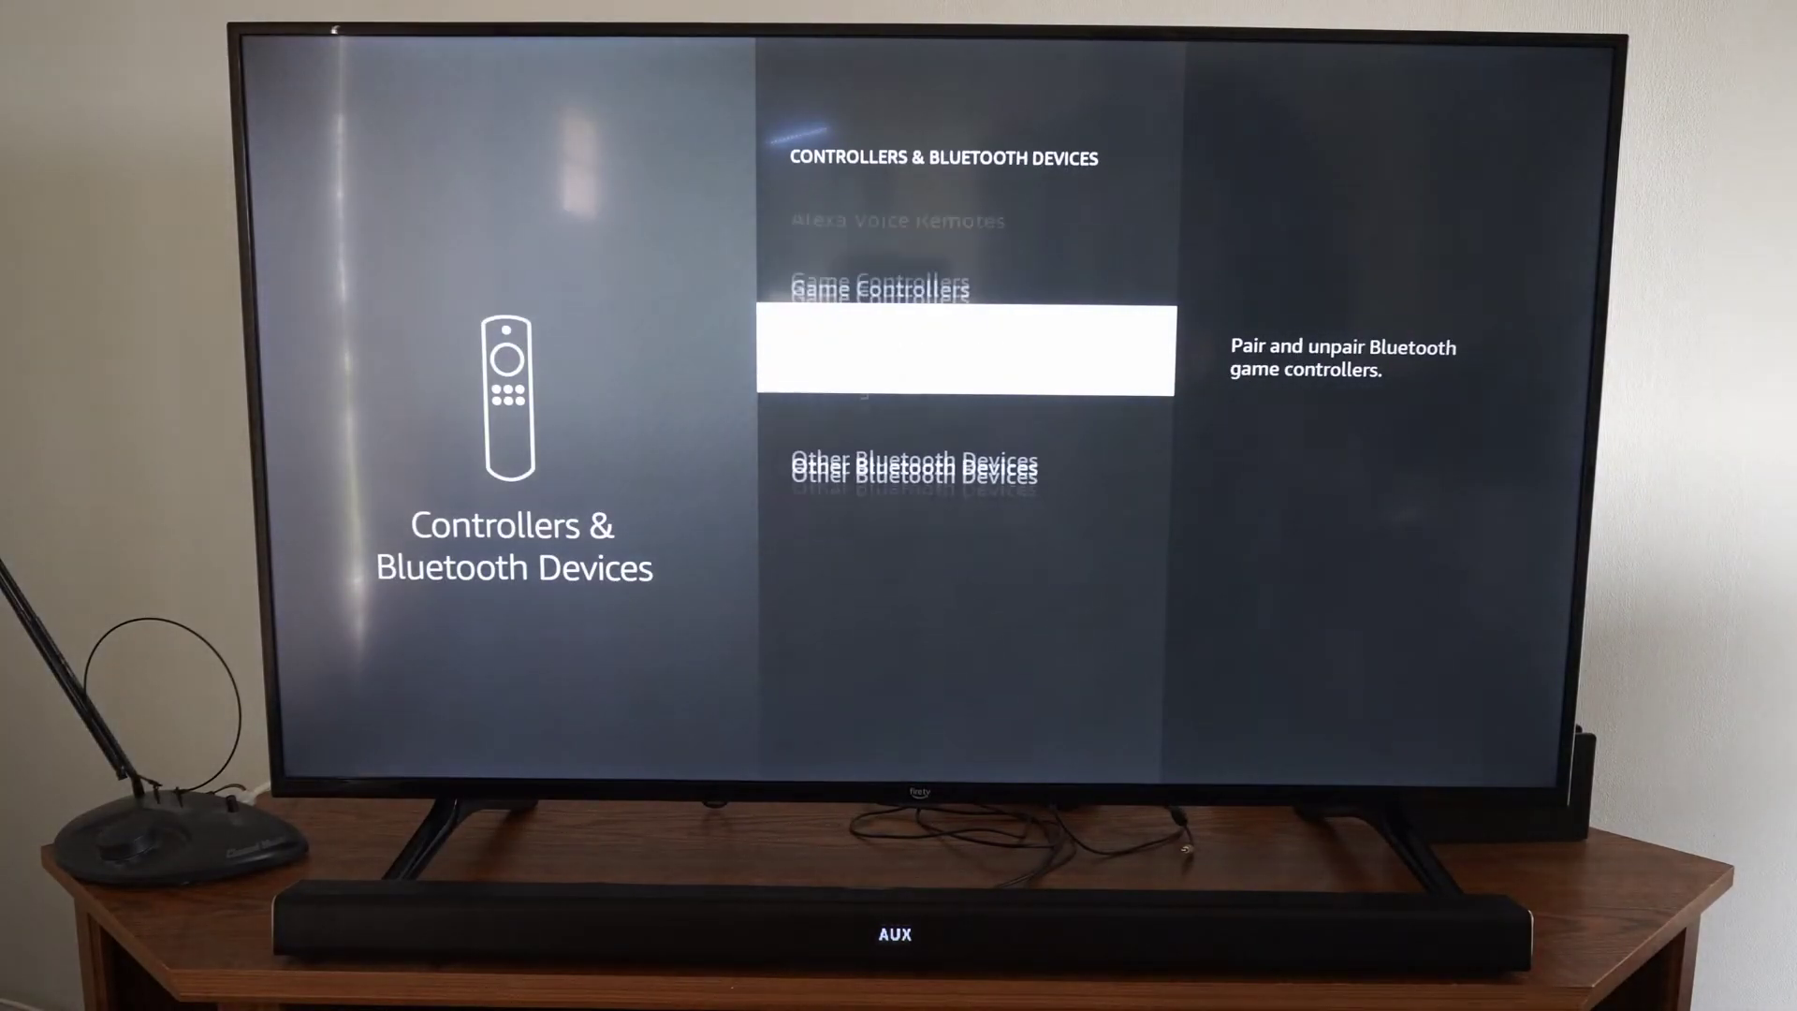
key("Down")
key("Down")
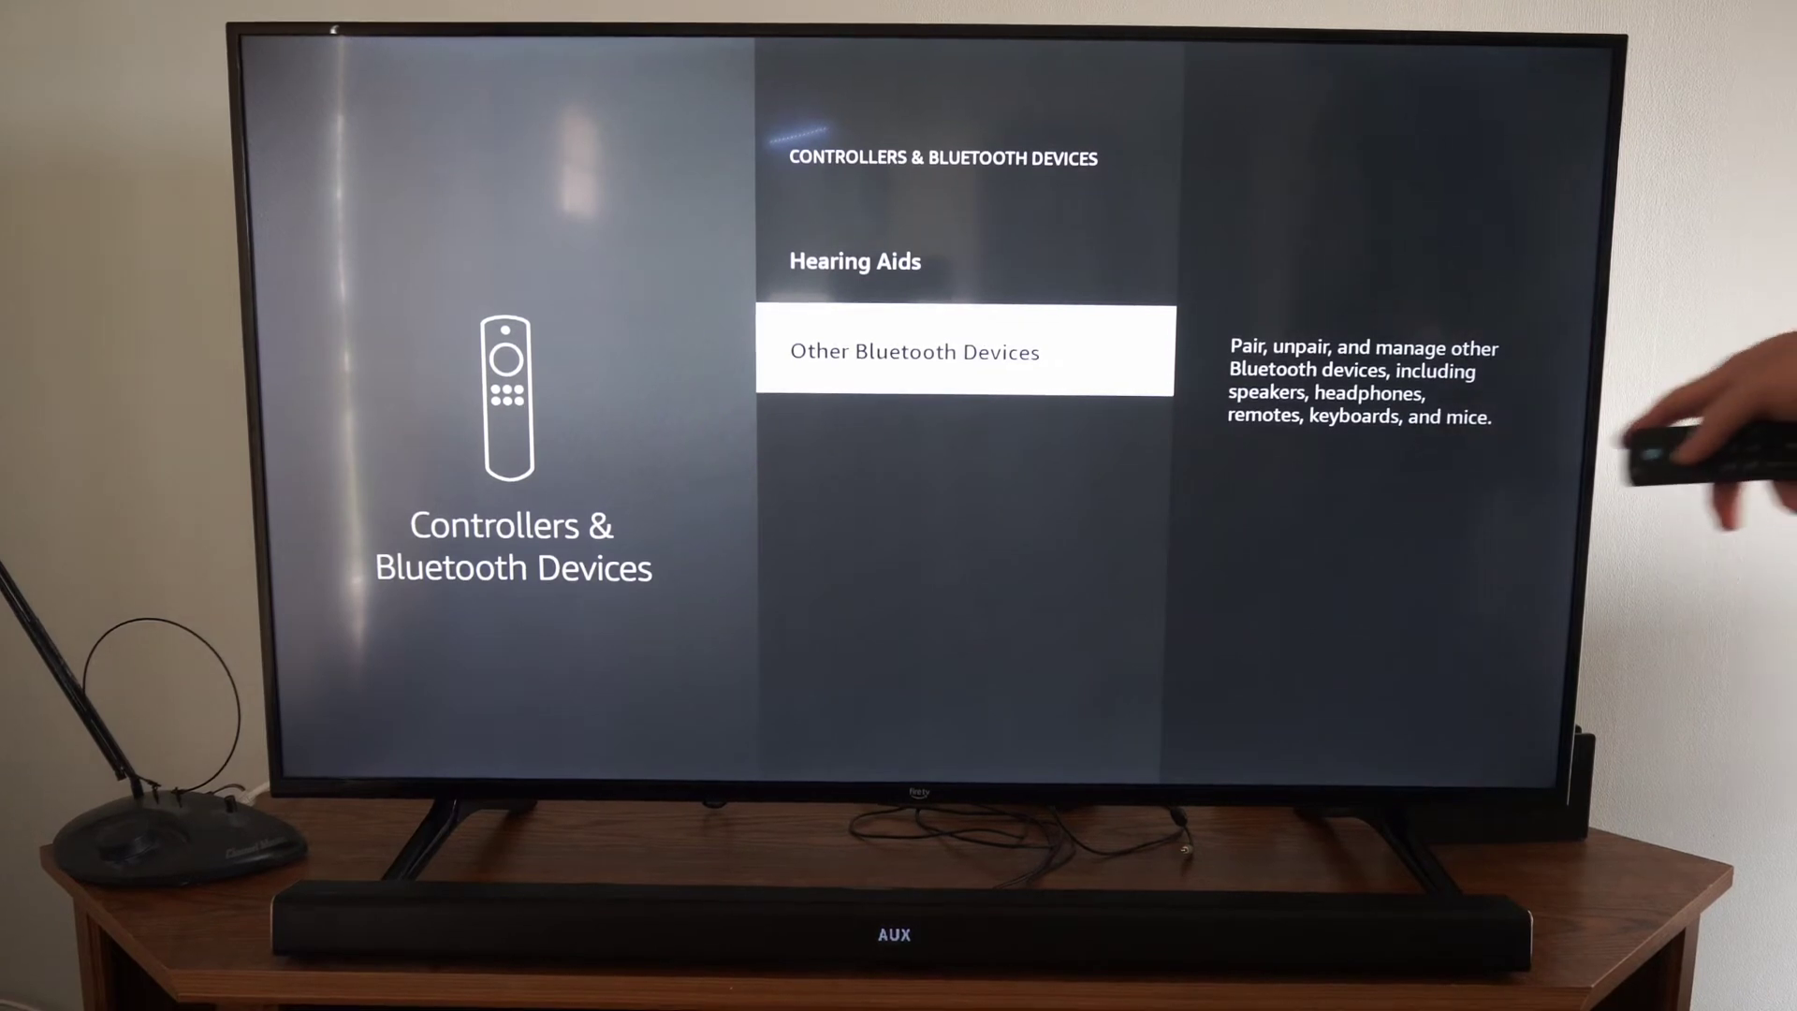
Step: Start Add Bluetooth Devices under Other Bluetooth Devices and wait for the Samsung Soundbar
key("Return")
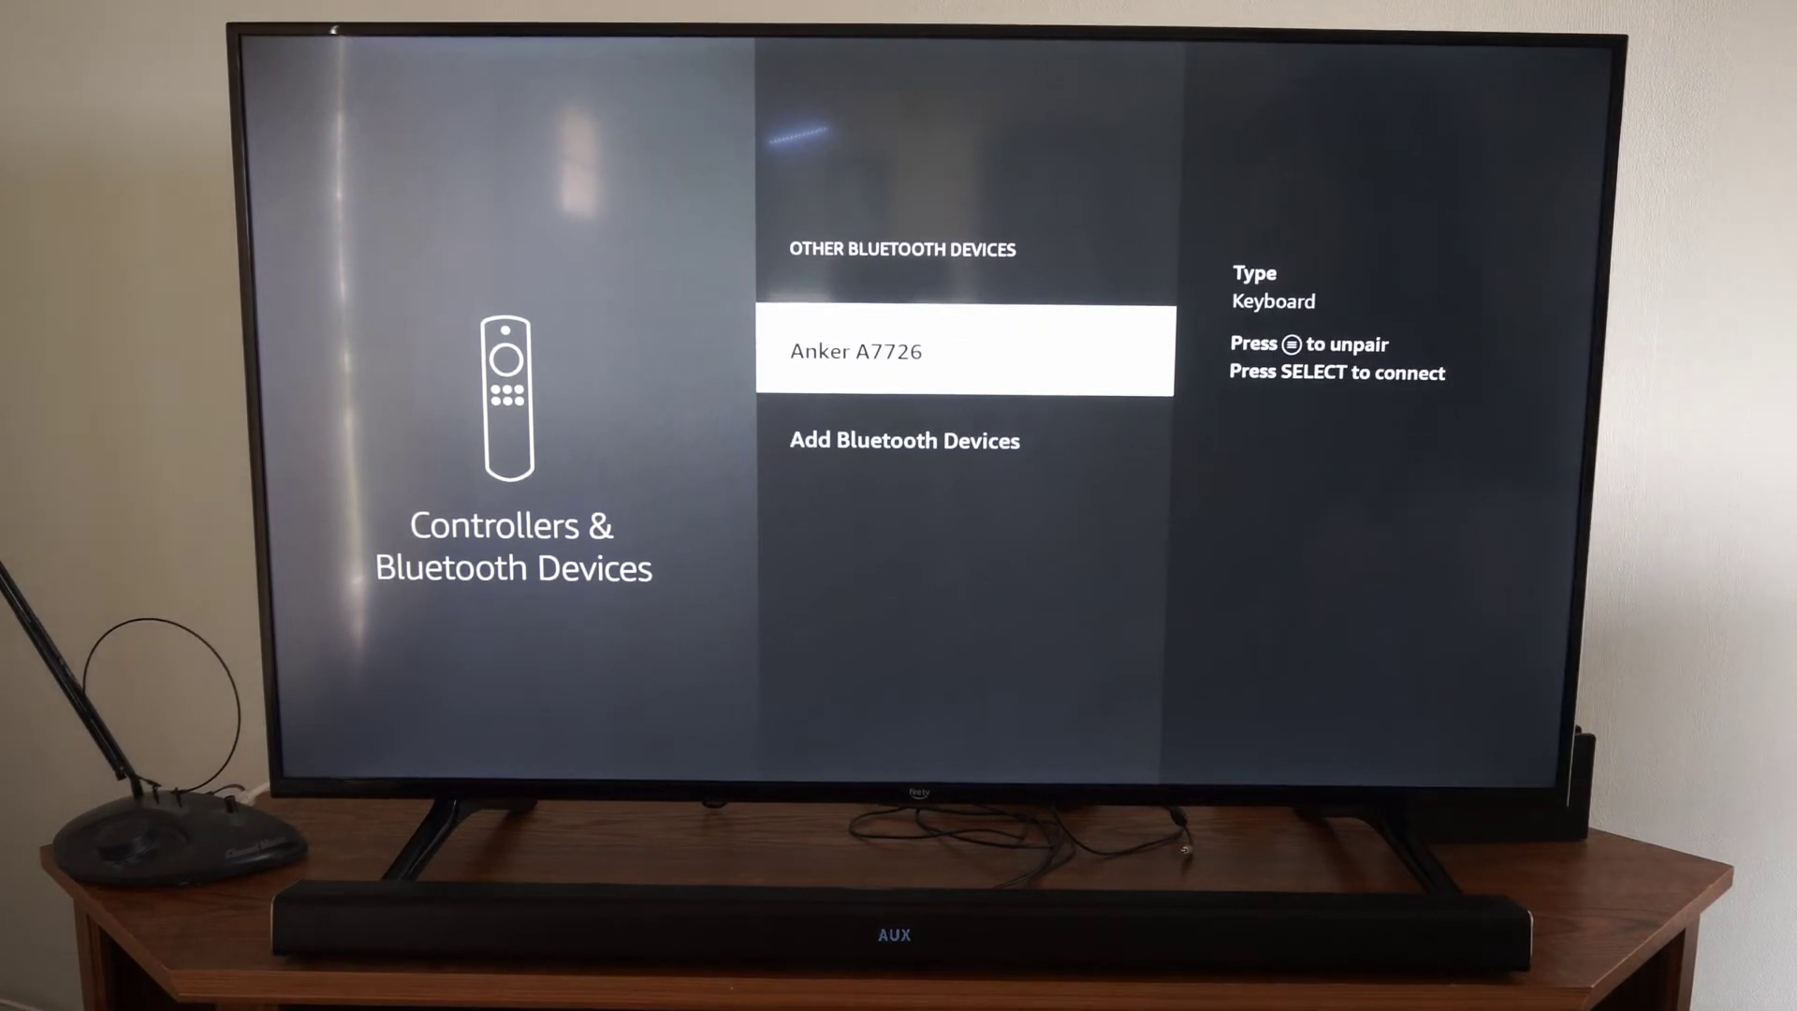
key("Down")
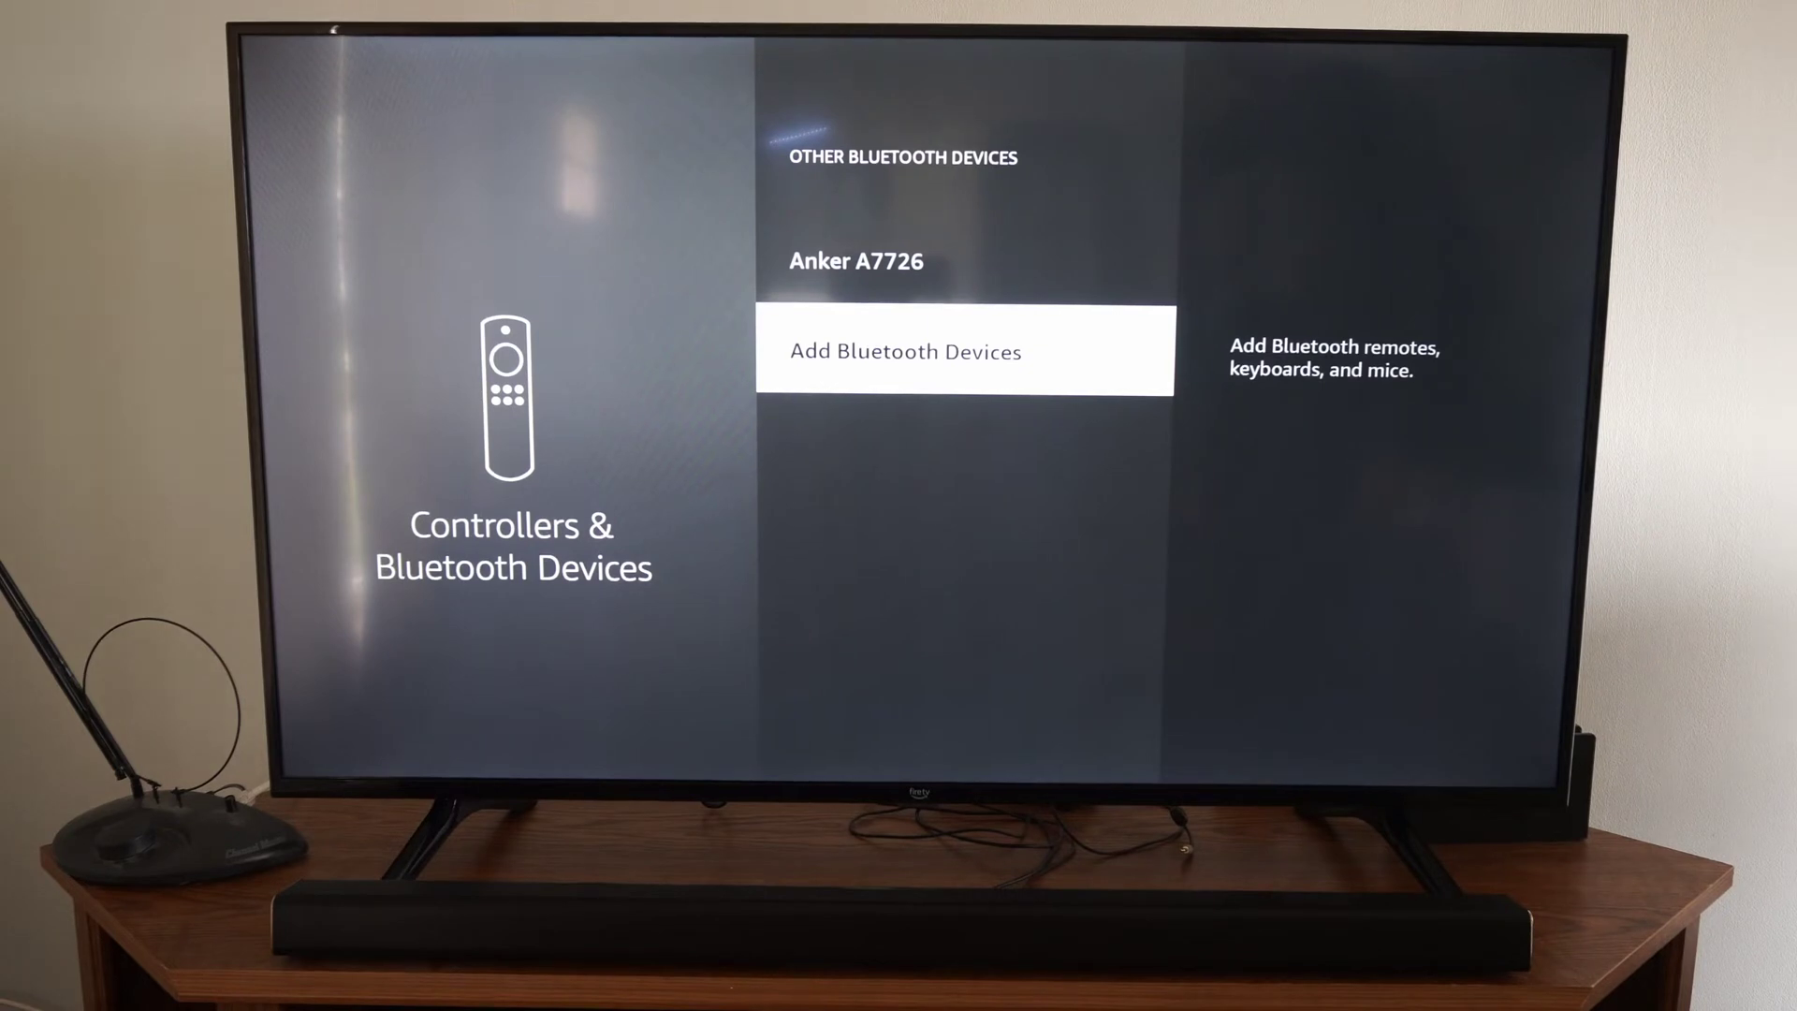
key("Return")
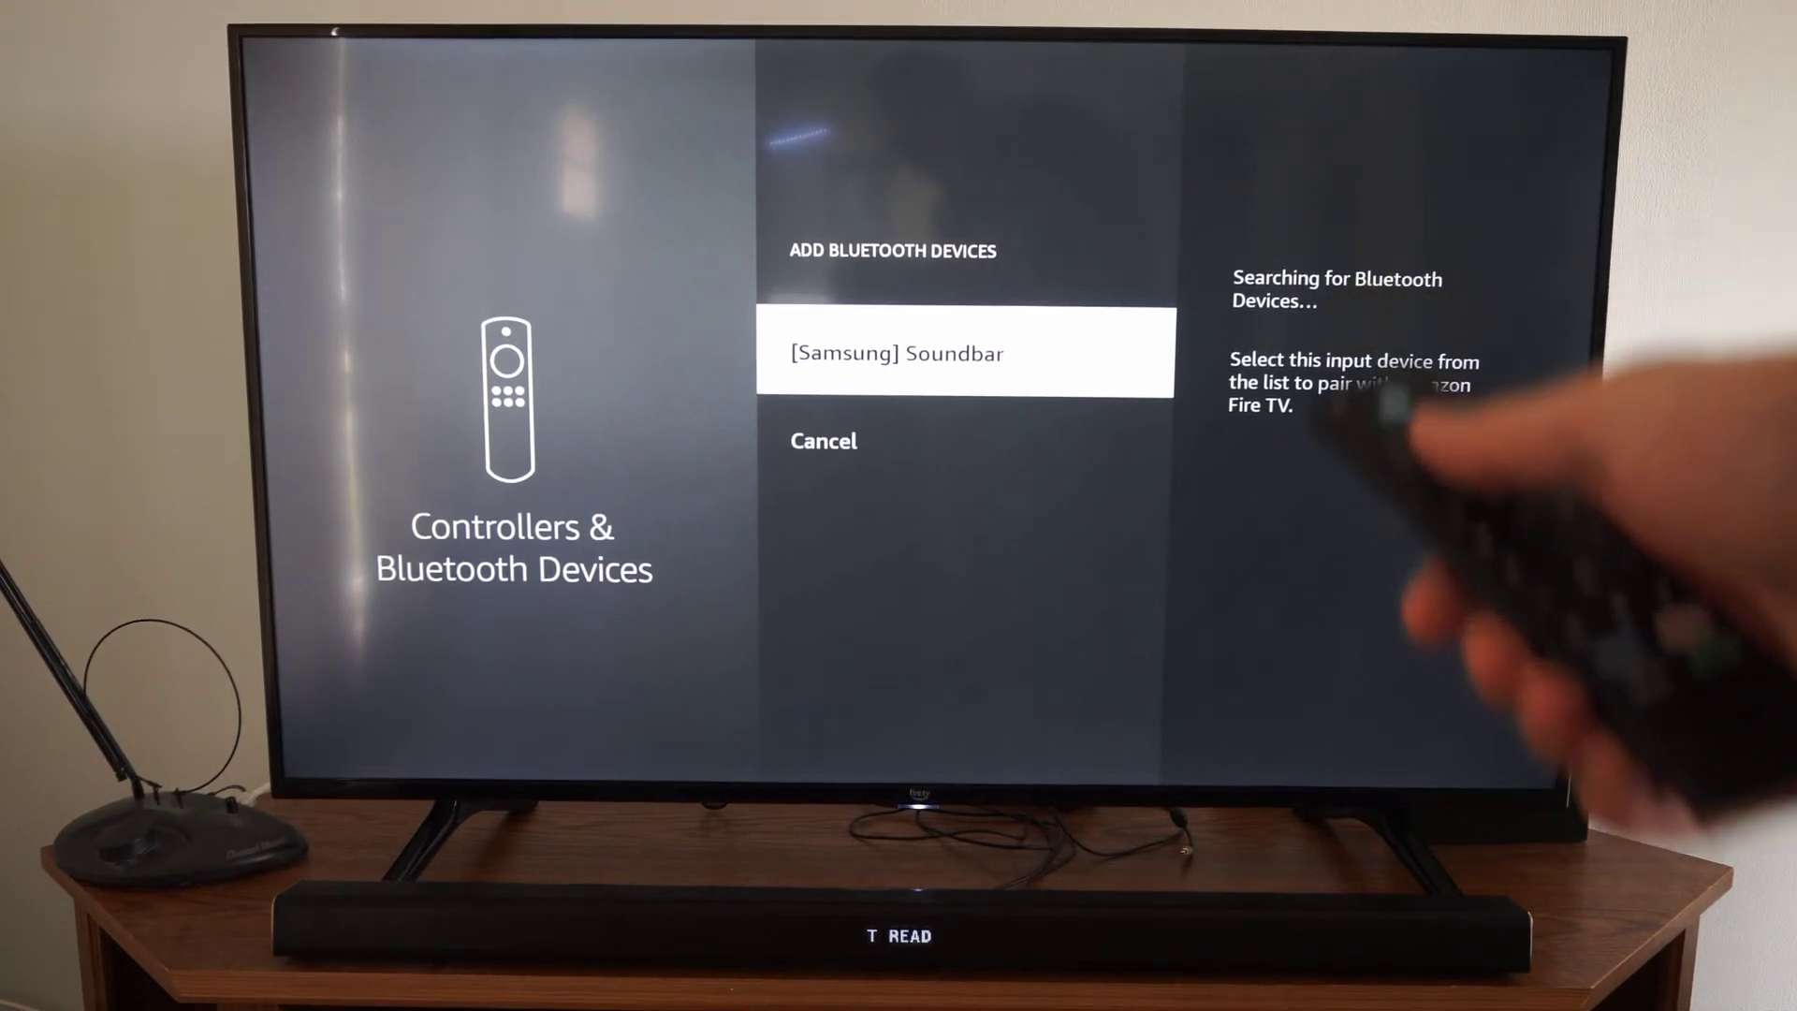
Step: Pair the Samsung Soundbar, test its volume, then go home and open ABC News Live
key("Return")
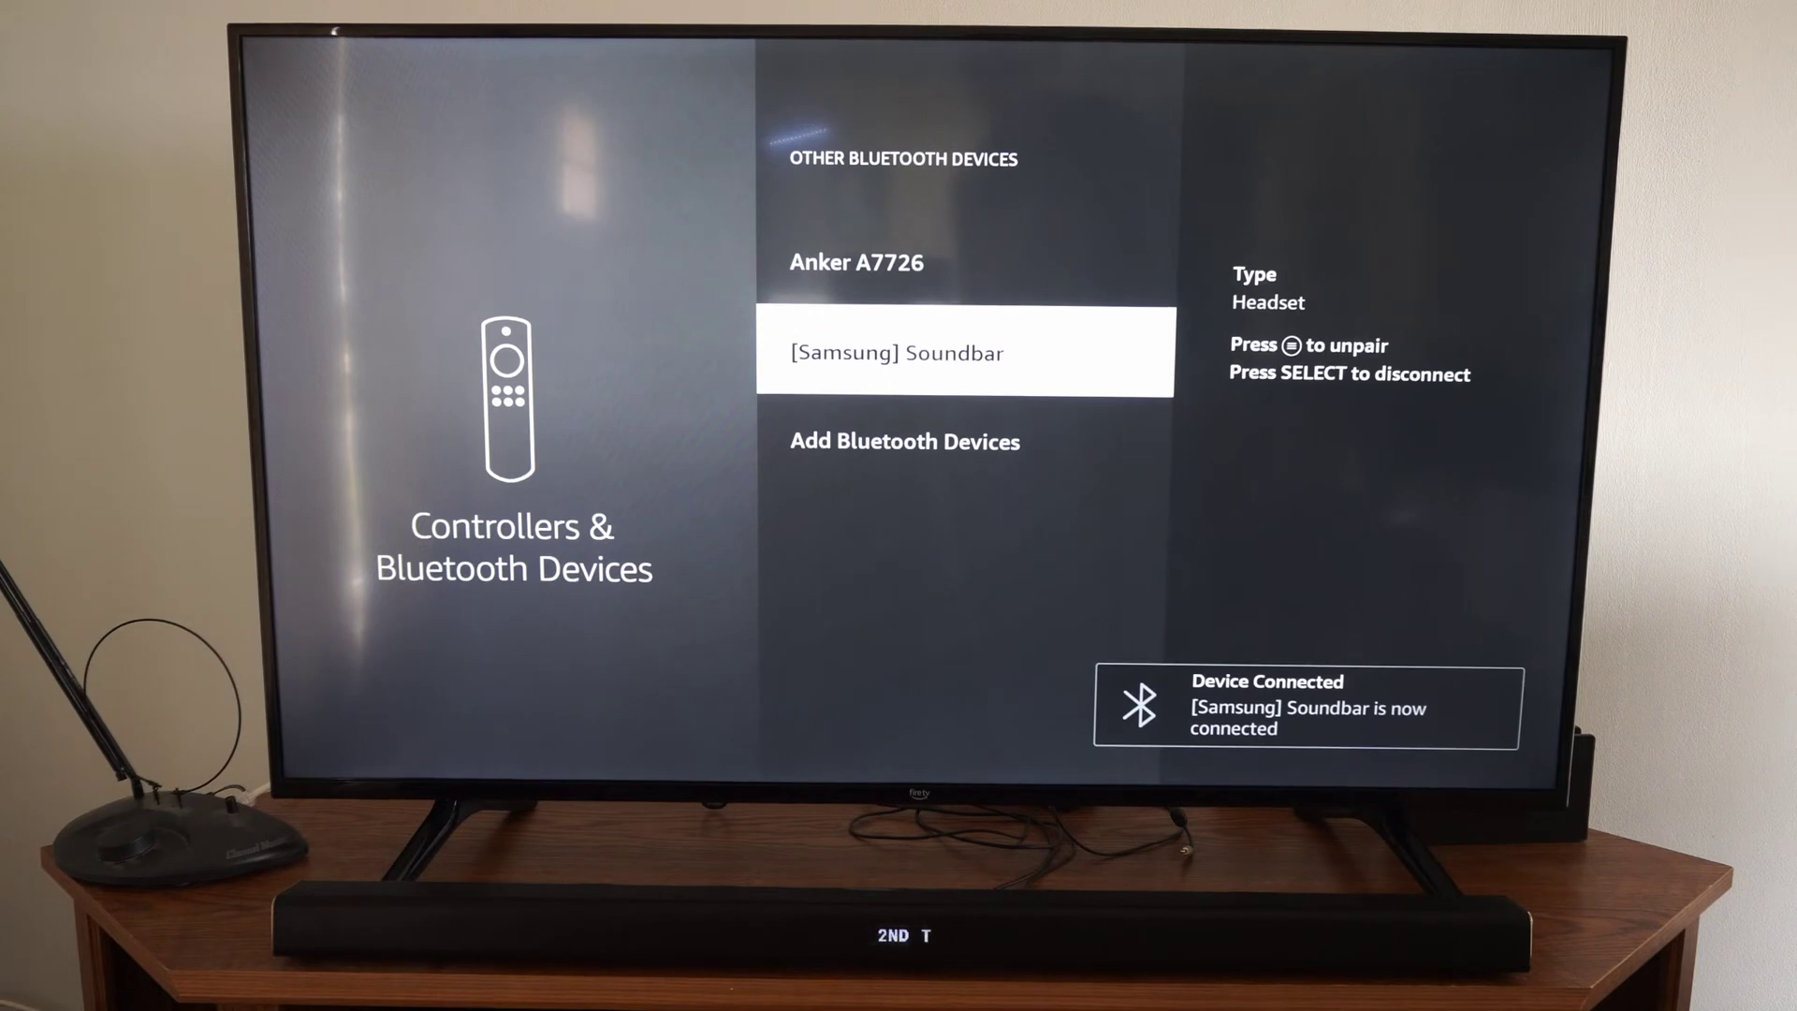
key("XF86AudioRaiseVolume")
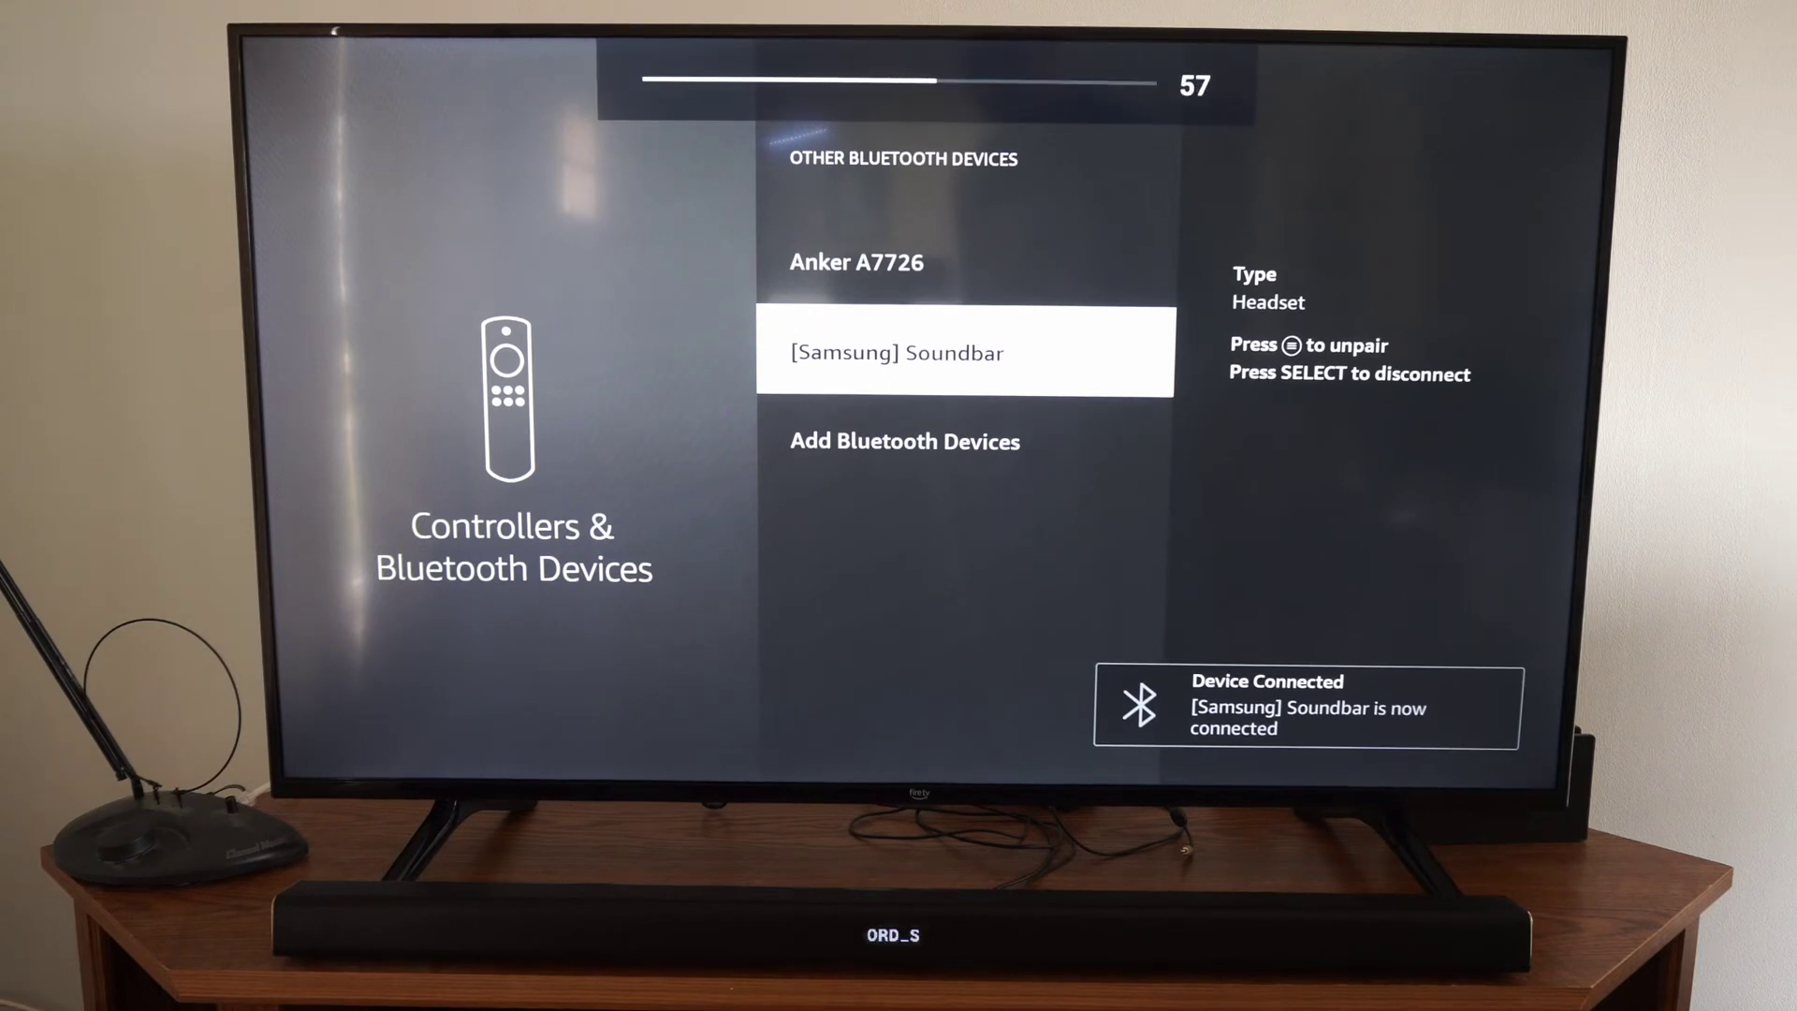
key("XF86AudioLowerVolume")
key("XF86AudioLowerVolume")
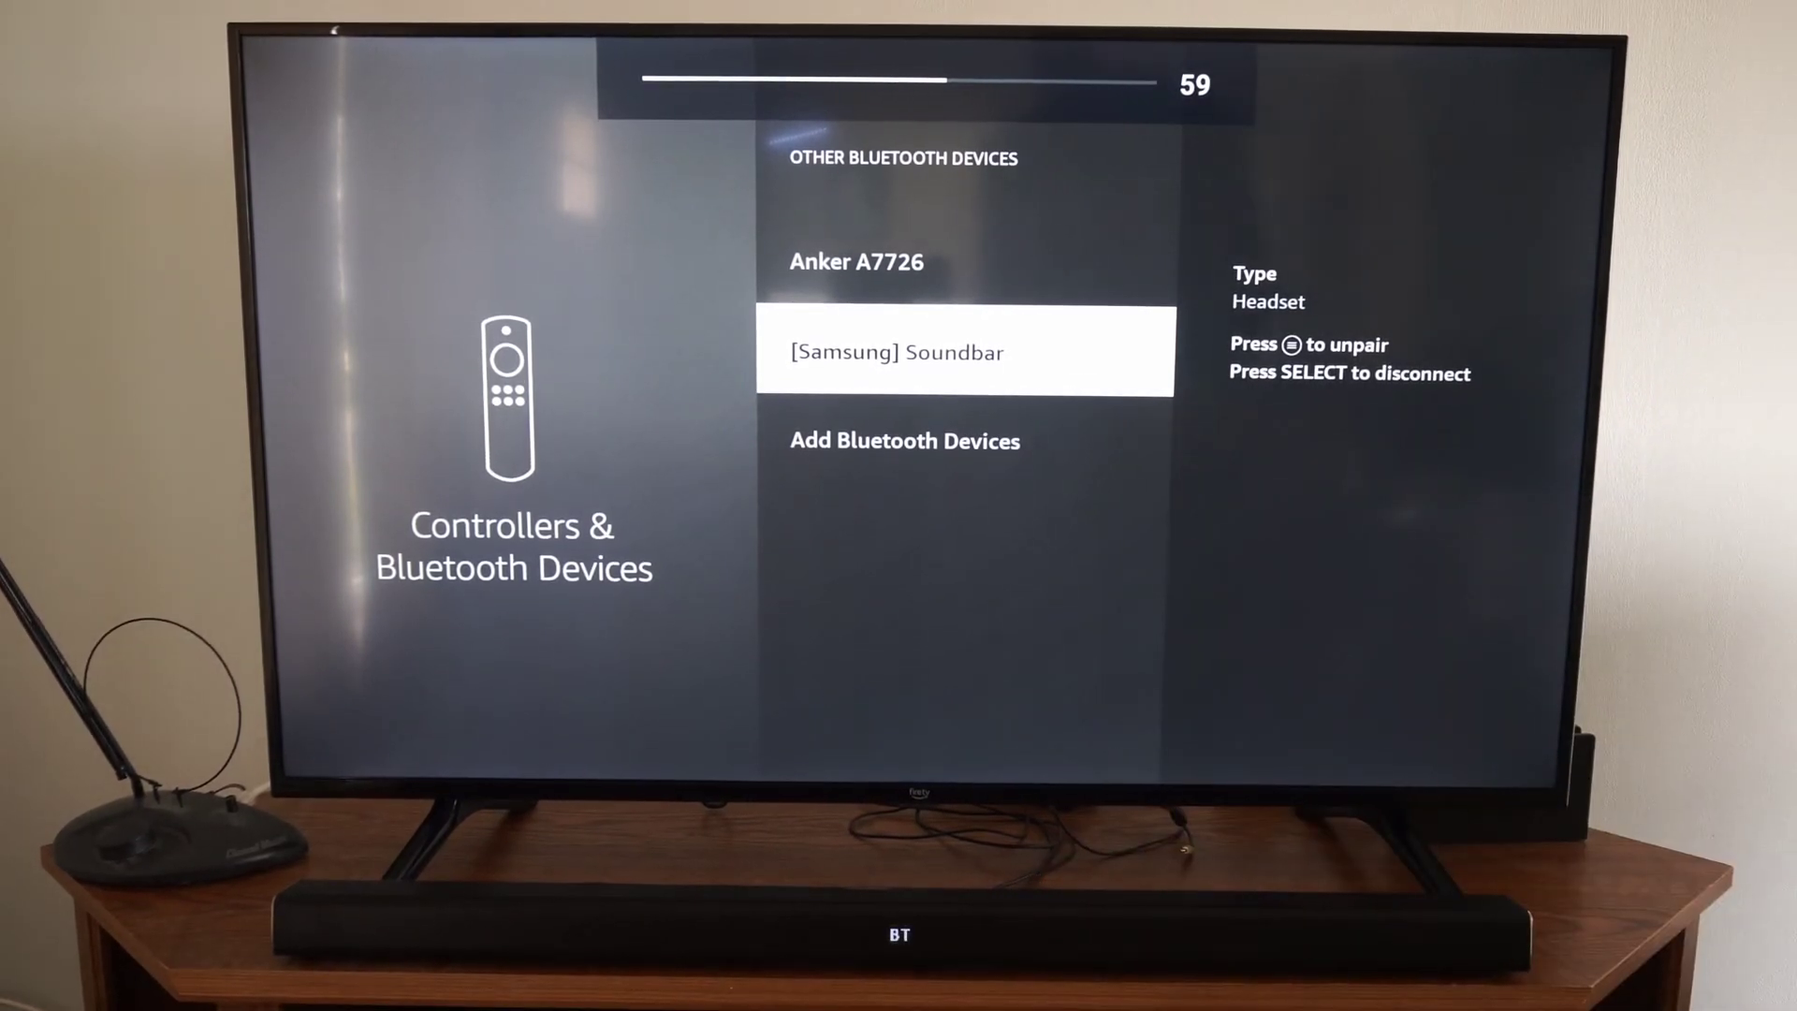
key("XF86AudioLowerVolume")
key("XF86AudioLowerVolume")
key("XF86AudioRaiseVolume")
key("XF86AudioRaiseVolume")
key("XF86AudioRaiseVolume")
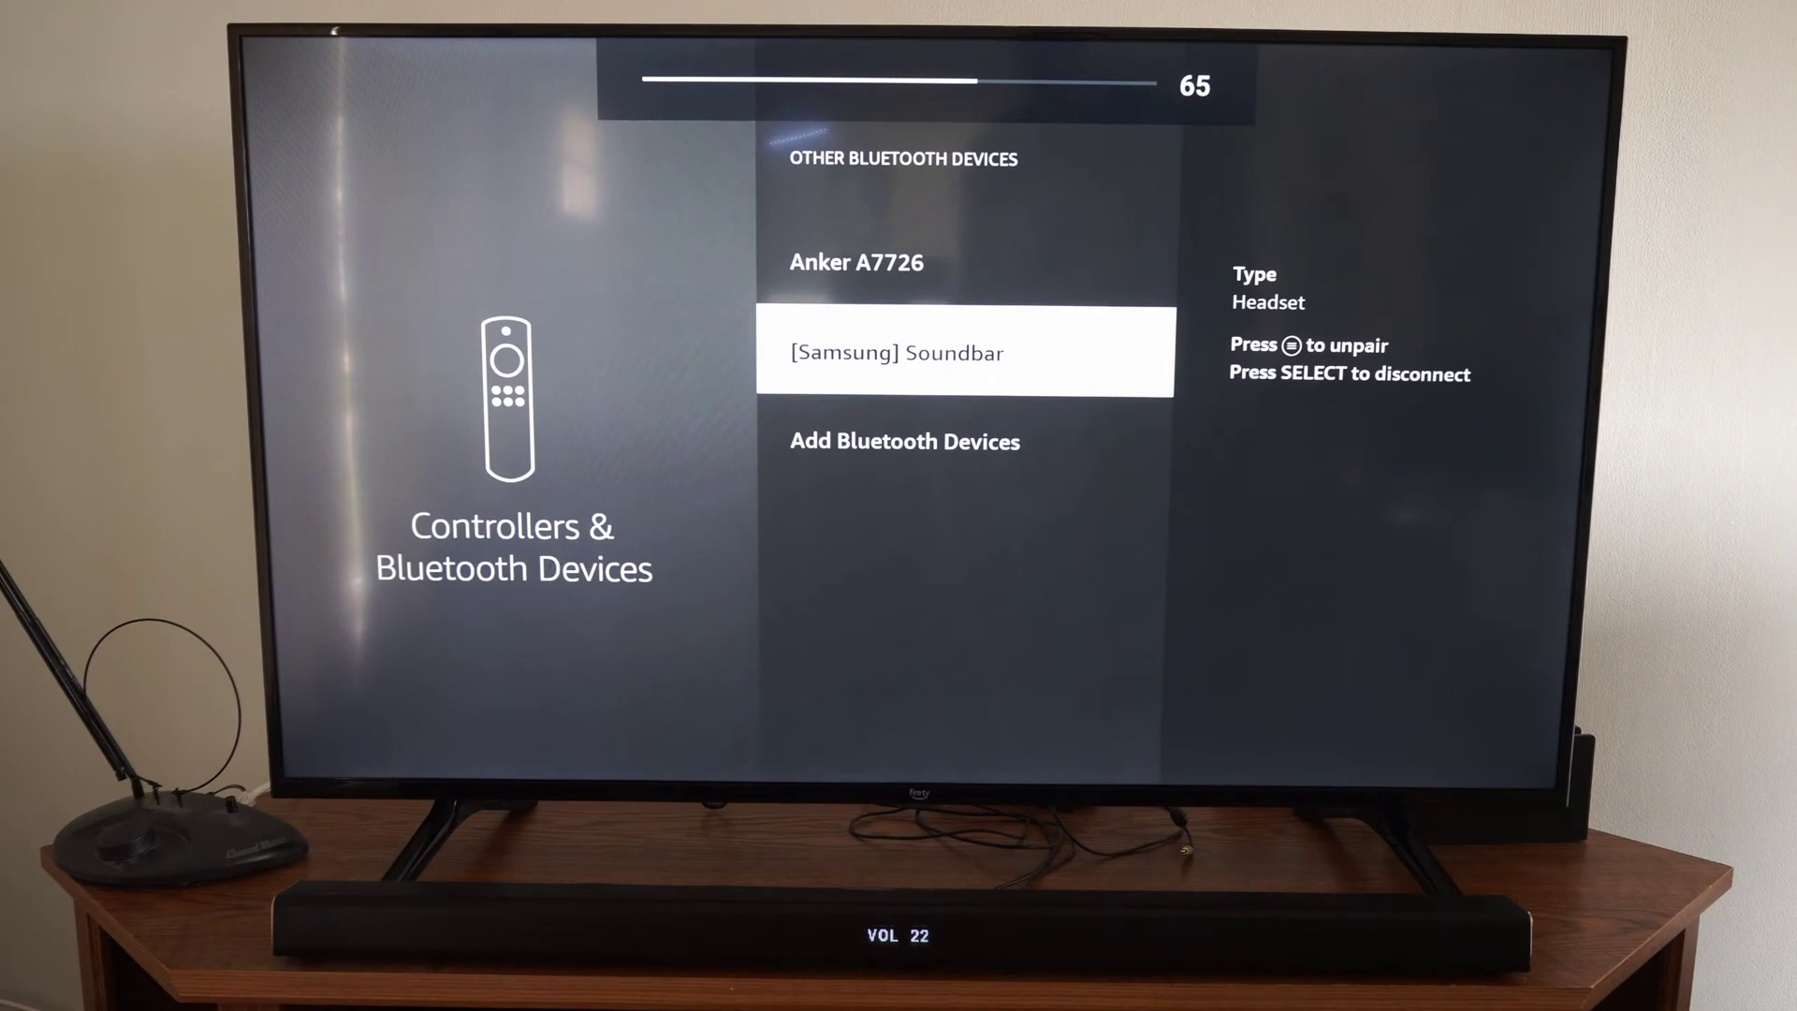
key("Home")
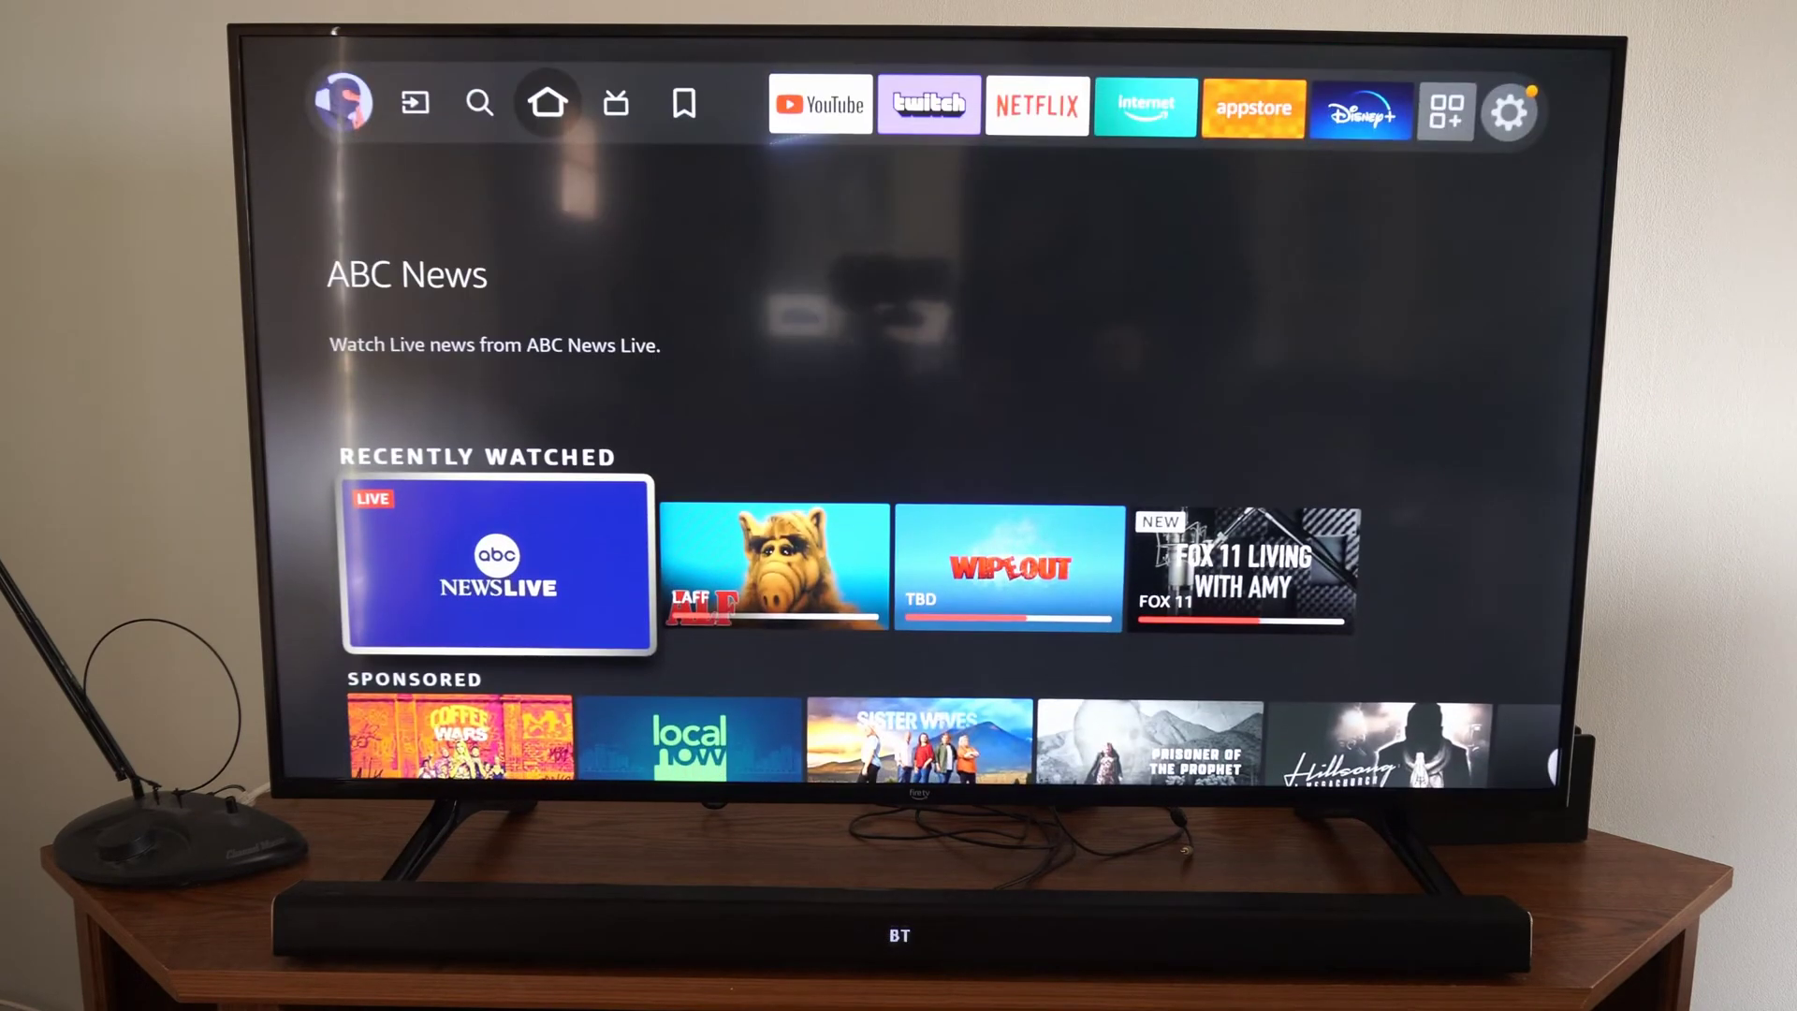
key("Return")
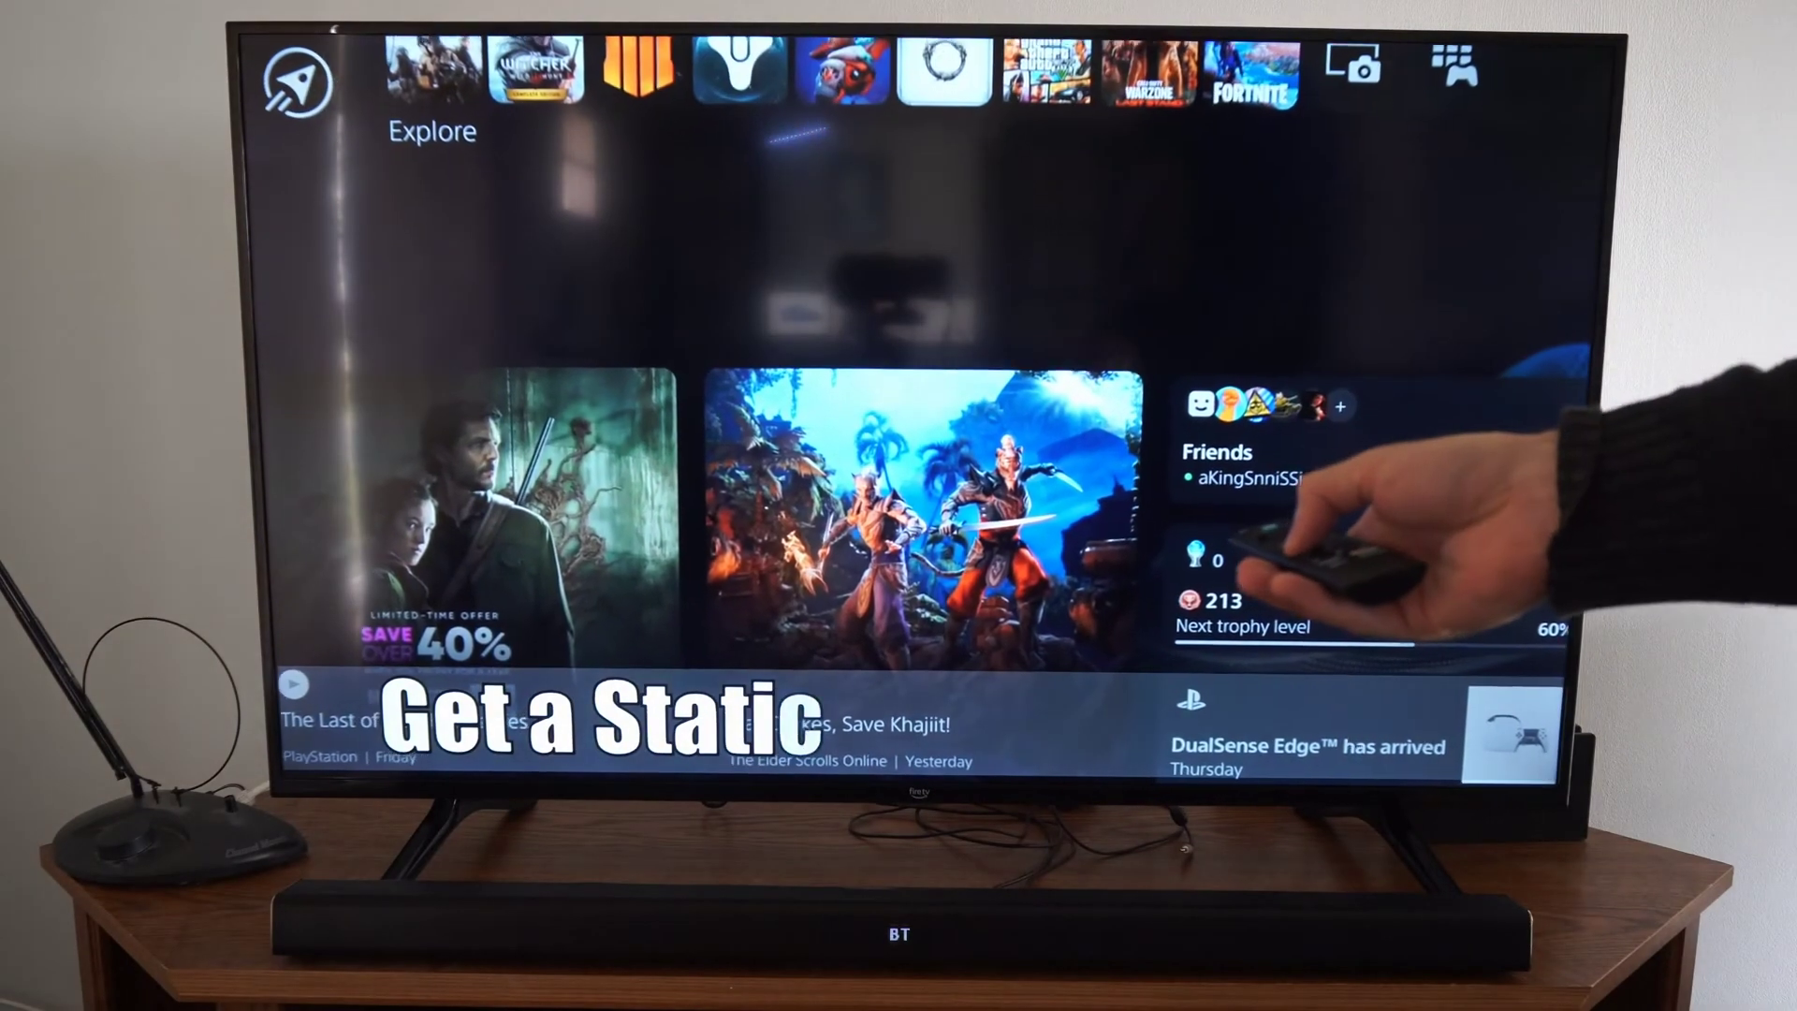
Step: Raise the soundbar volume to about 60, then lower it back to about 5
key("XF86AudioRaiseVolume")
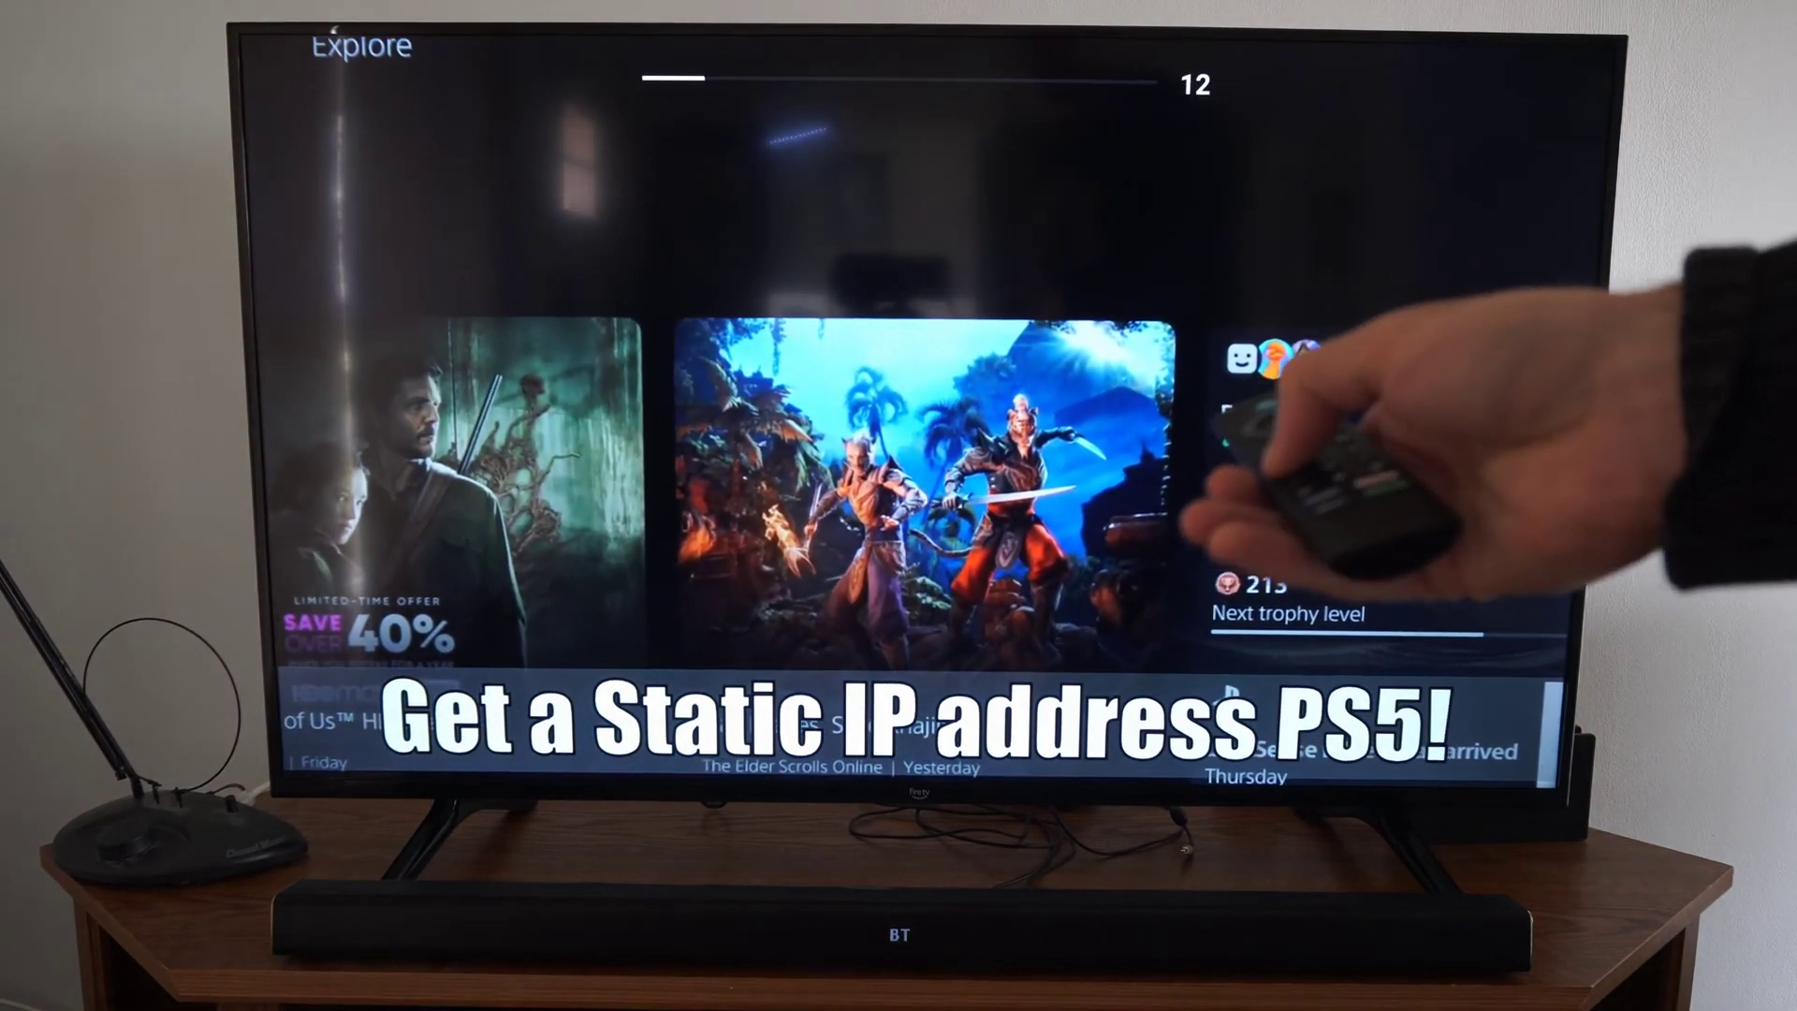
key("XF86AudioRaiseVolume")
key("XF86AudioRaiseVolume")
key("XF86AudioRaiseVolume")
key("XF86AudioRaiseVolume")
key("XF86AudioRaiseVolume")
key("XF86AudioRaiseVolume")
key("XF86AudioRaiseVolume")
key("XF86AudioRaiseVolume")
key("XF86AudioRaiseVolume")
key("XF86AudioRaiseVolume")
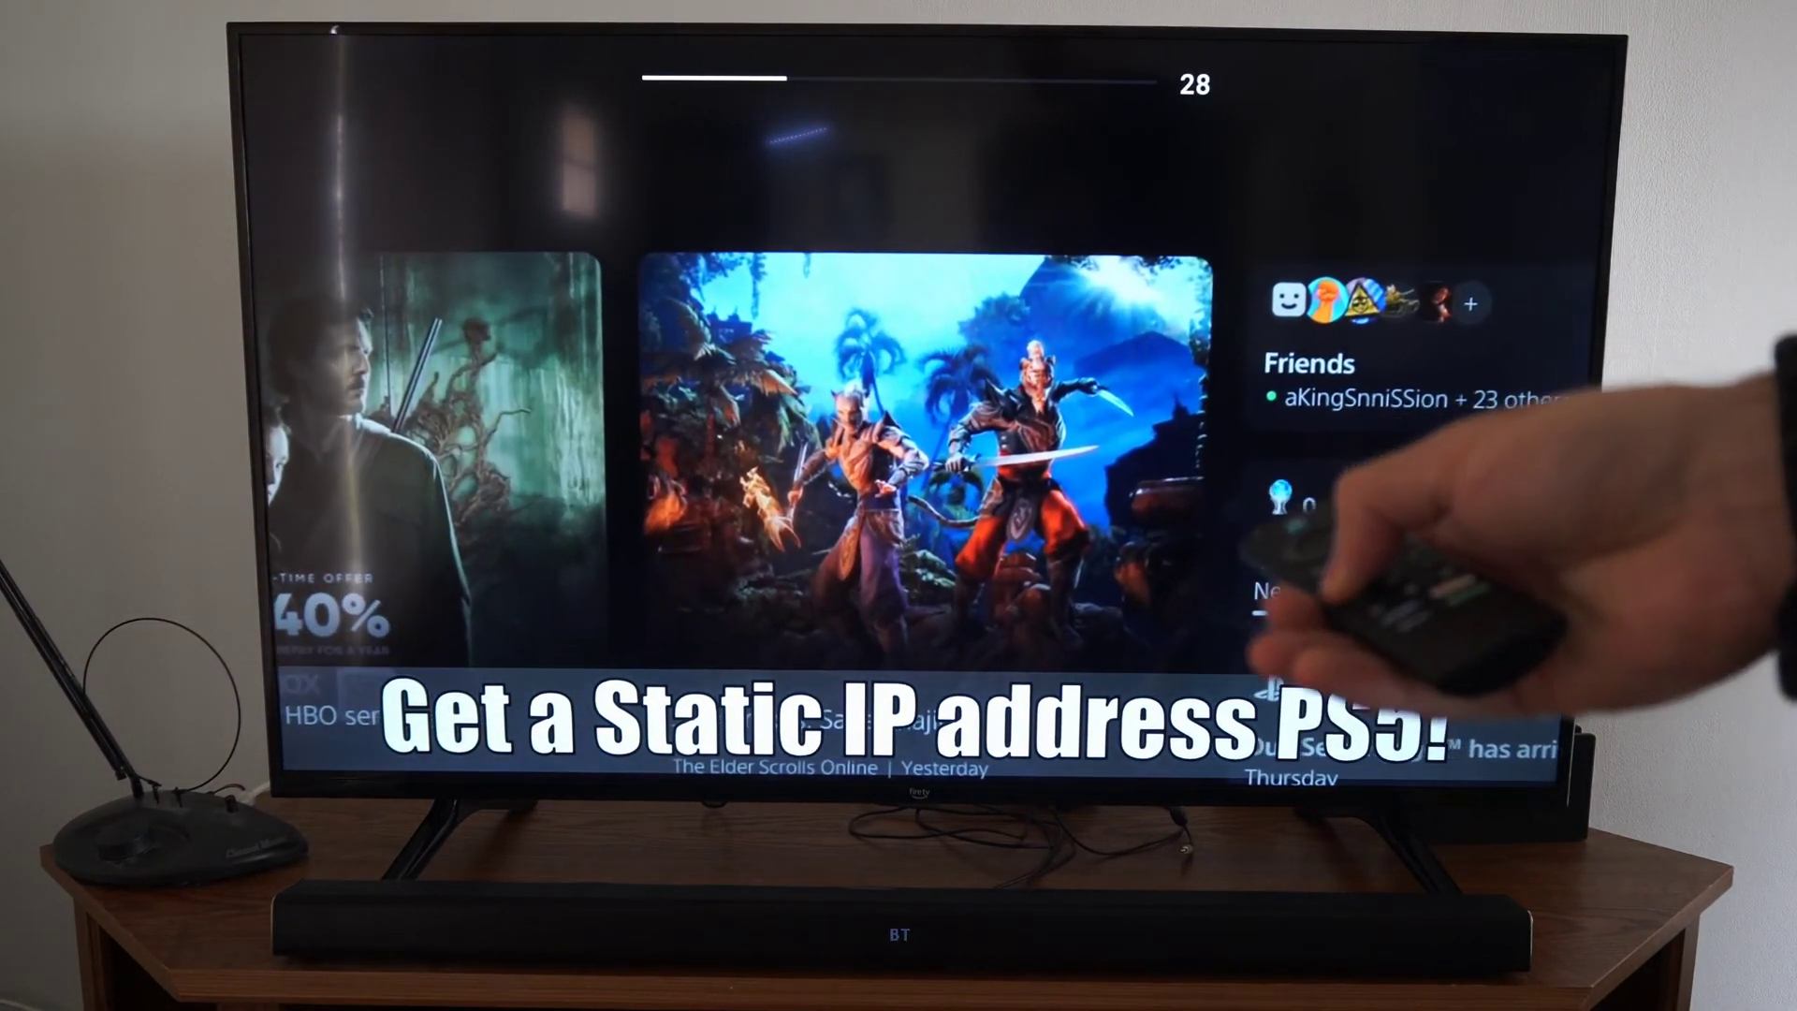
key("XF86AudioRaiseVolume")
key("XF86AudioRaiseVolume")
key("XF86AudioRaiseVolume")
key("XF86AudioRaiseVolume")
key("XF86AudioRaiseVolume")
key("XF86AudioRaiseVolume")
key("XF86AudioRaiseVolume")
key("XF86AudioRaiseVolume")
key("XF86AudioRaiseVolume")
key("XF86AudioRaiseVolume")
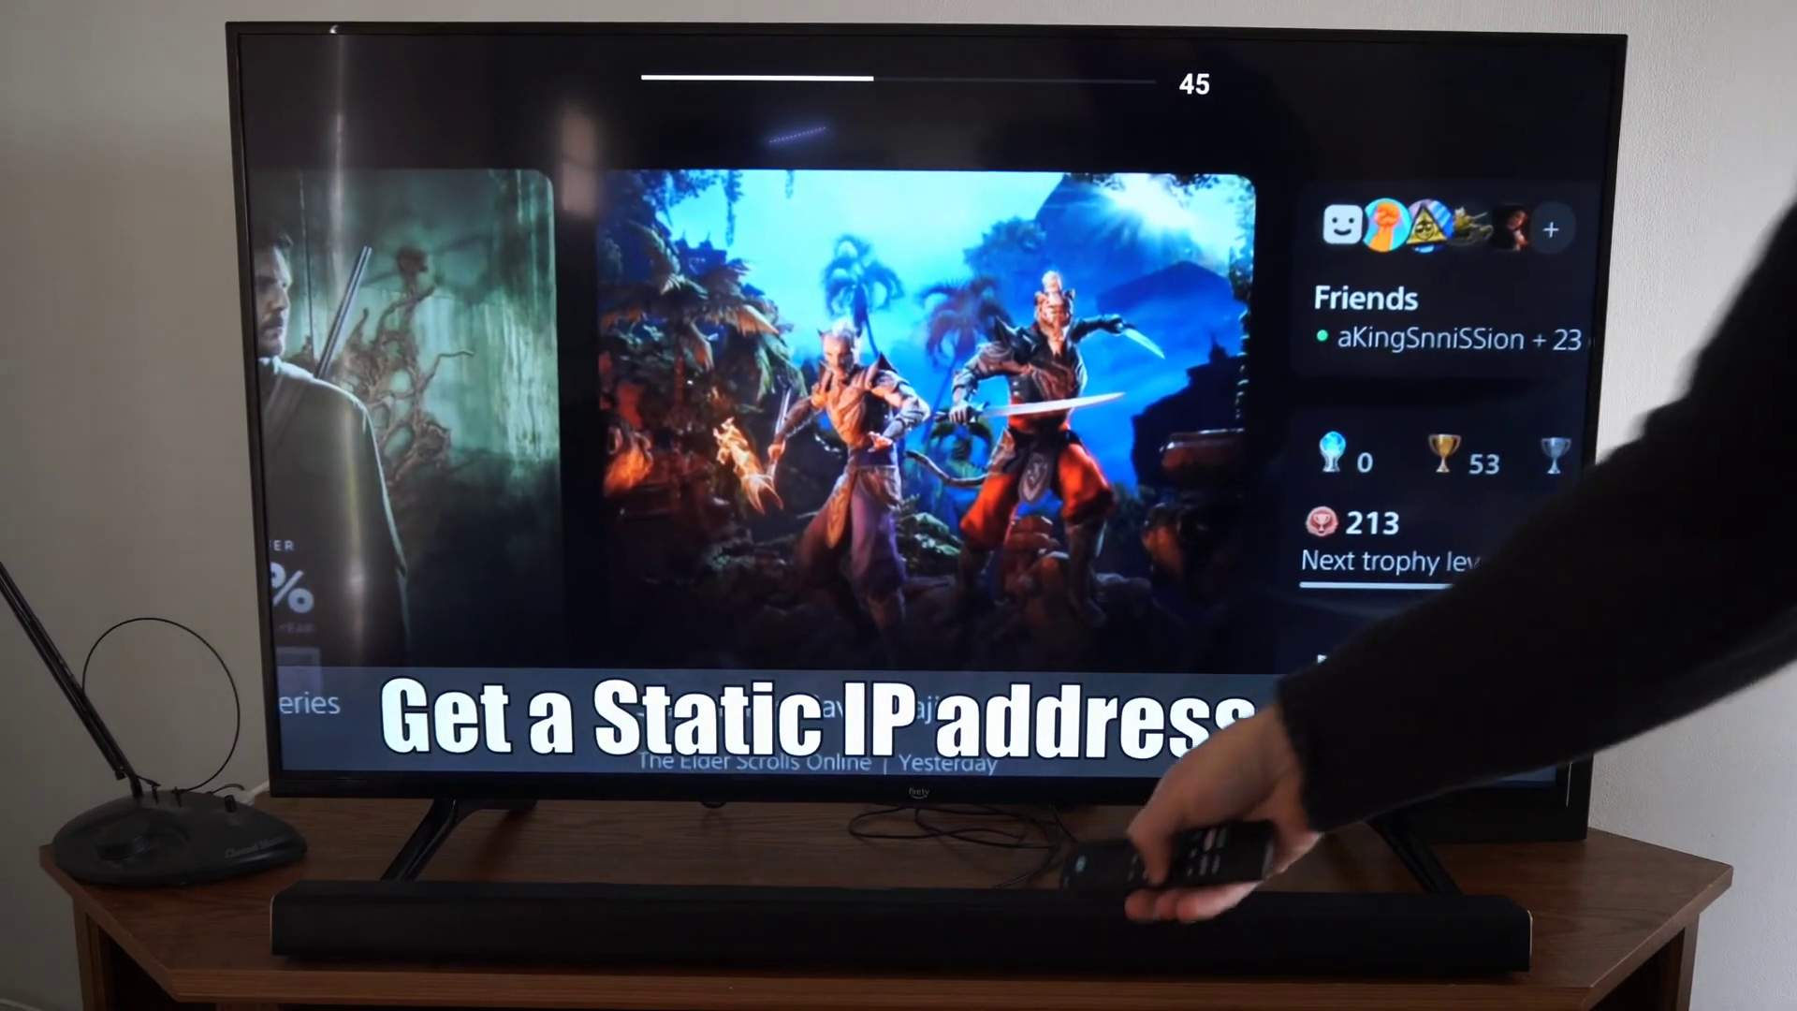
key("XF86AudioRaiseVolume")
key("XF86AudioRaiseVolume")
key("XF86AudioRaiseVolume")
key("XF86AudioRaiseVolume")
key("XF86AudioRaiseVolume")
key("XF86AudioRaiseVolume")
key("XF86AudioRaiseVolume")
key("XF86AudioRaiseVolume")
key("XF86AudioRaiseVolume")
key("XF86AudioRaiseVolume")
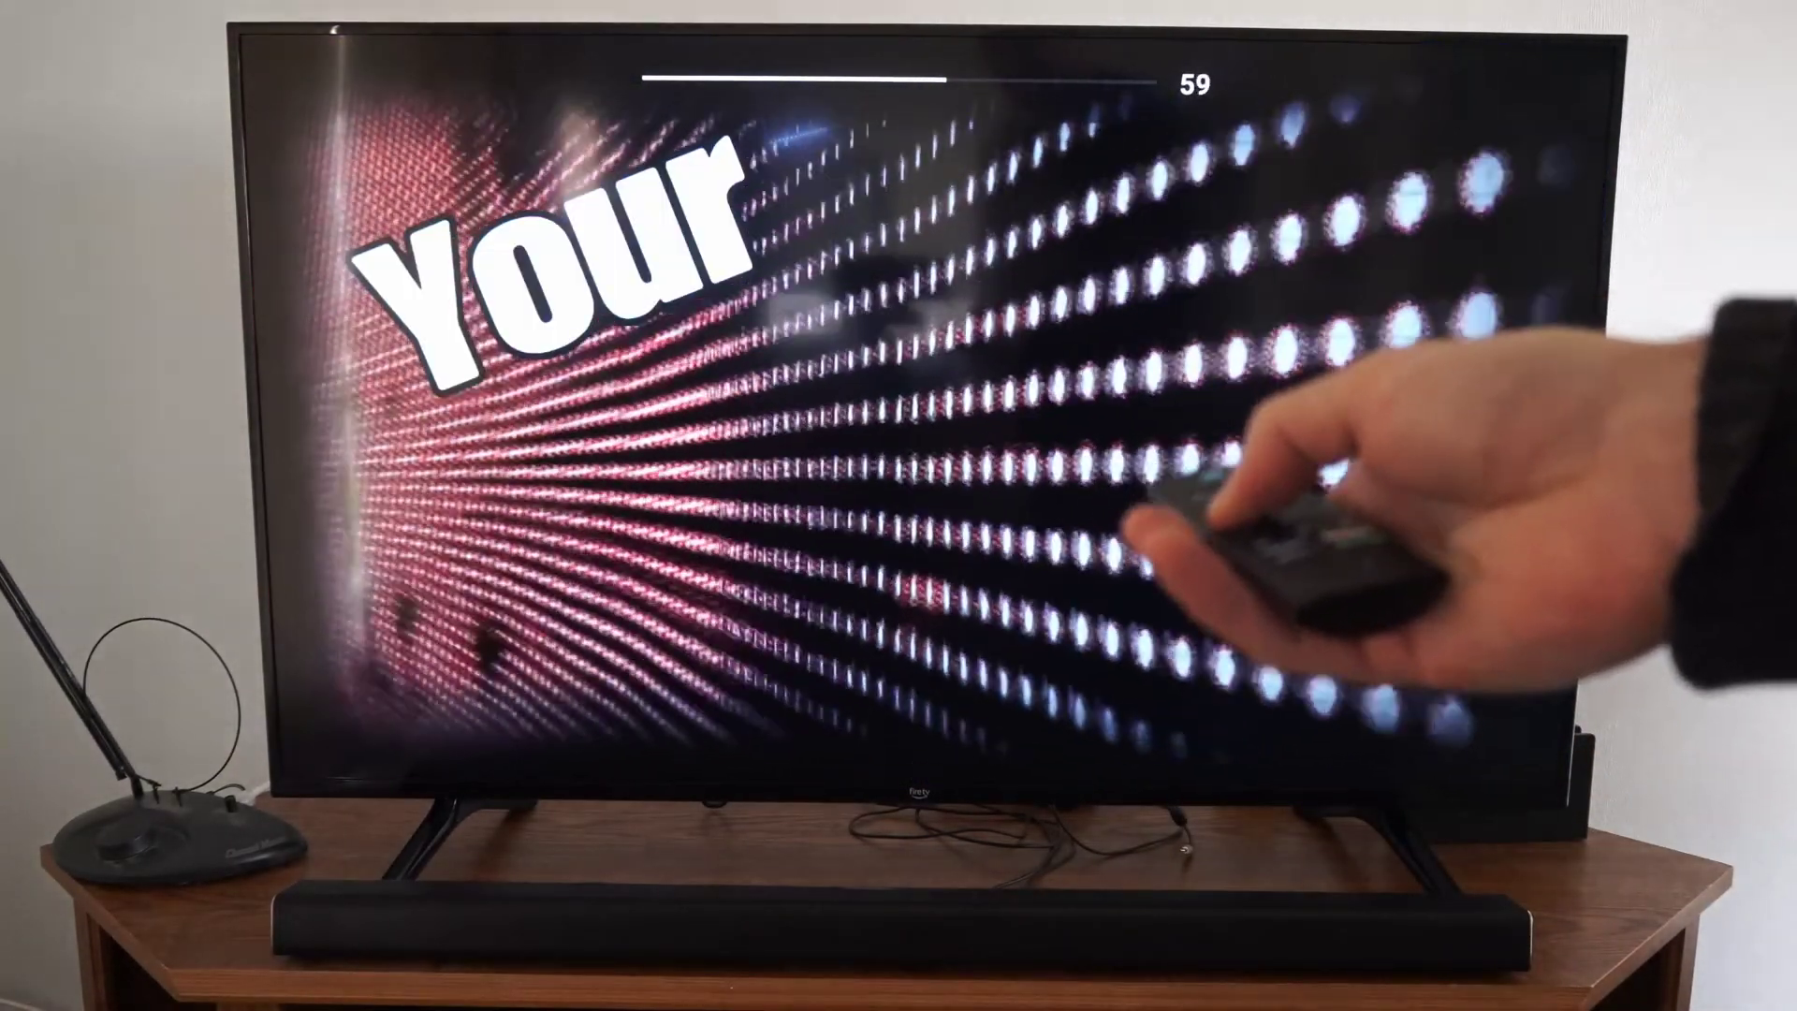
key("XF86AudioRaiseVolume")
key("XF86AudioRaiseVolume")
key("XF86AudioLowerVolume")
key("XF86AudioLowerVolume")
key("XF86AudioLowerVolume")
key("XF86AudioLowerVolume")
key("XF86AudioLowerVolume")
key("XF86AudioLowerVolume")
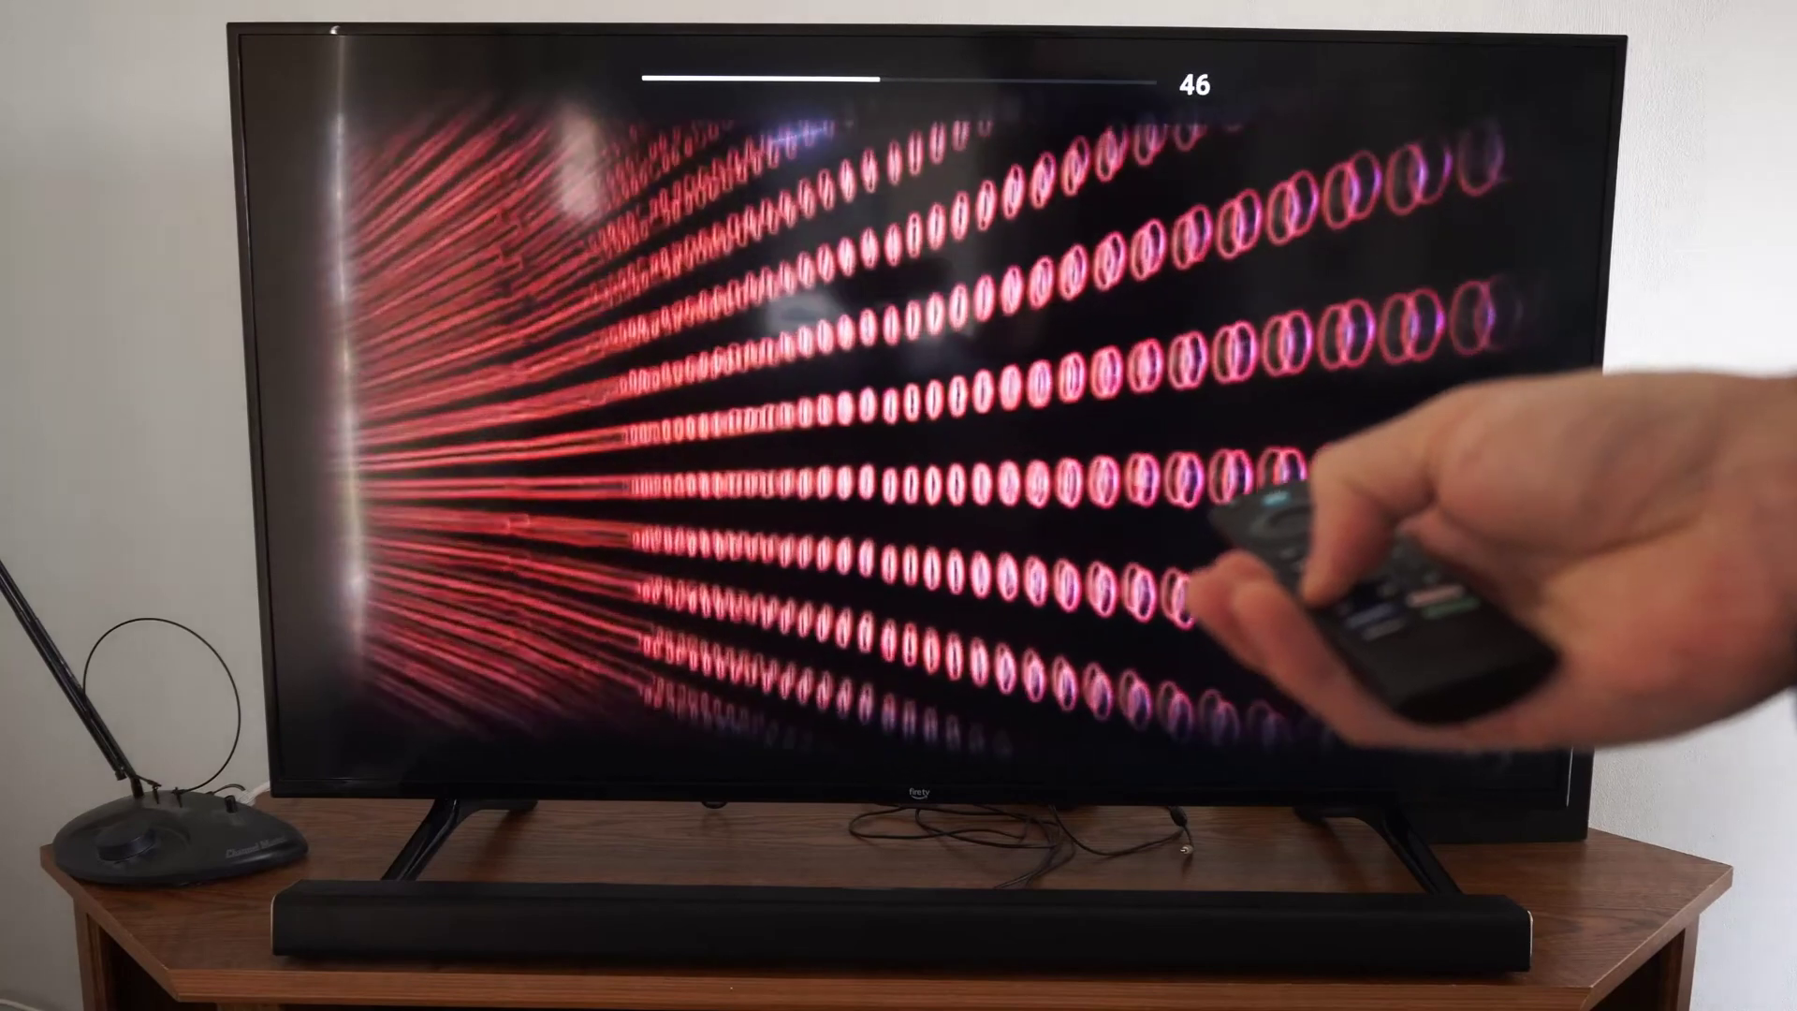
key("XF86AudioLowerVolume")
key("XF86AudioLowerVolume")
key("XF86AudioLowerVolume")
key("XF86AudioLowerVolume")
key("XF86AudioLowerVolume")
key("XF86AudioLowerVolume")
key("XF86AudioLowerVolume")
key("XF86AudioLowerVolume")
key("XF86AudioLowerVolume")
key("XF86AudioLowerVolume")
key("XF86AudioLowerVolume")
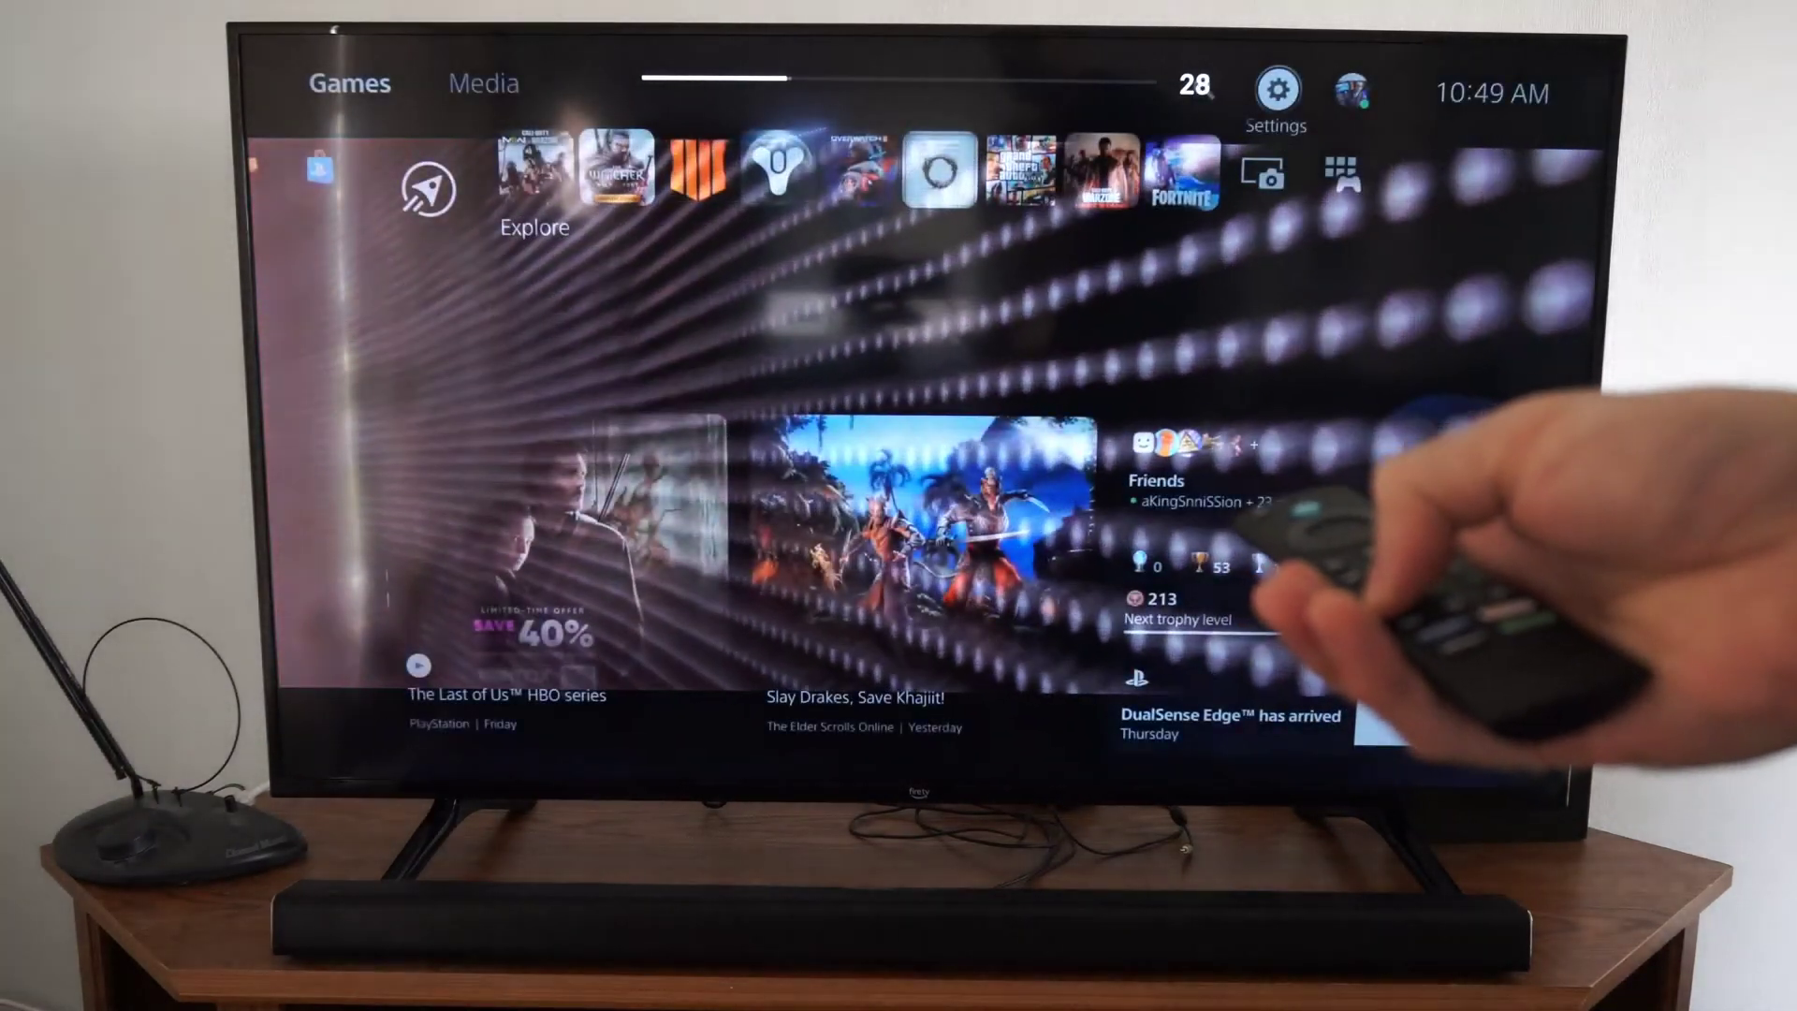
key("XF86AudioLowerVolume")
key("XF86AudioLowerVolume")
key("XF86AudioLowerVolume")
key("XF86AudioLowerVolume")
key("XF86AudioLowerVolume")
key("XF86AudioLowerVolume")
key("XF86AudioLowerVolume")
key("XF86AudioLowerVolume")
key("XF86AudioLowerVolume")
key("XF86AudioLowerVolume")
key("XF86AudioLowerVolume")
key("XF86AudioLowerVolume")
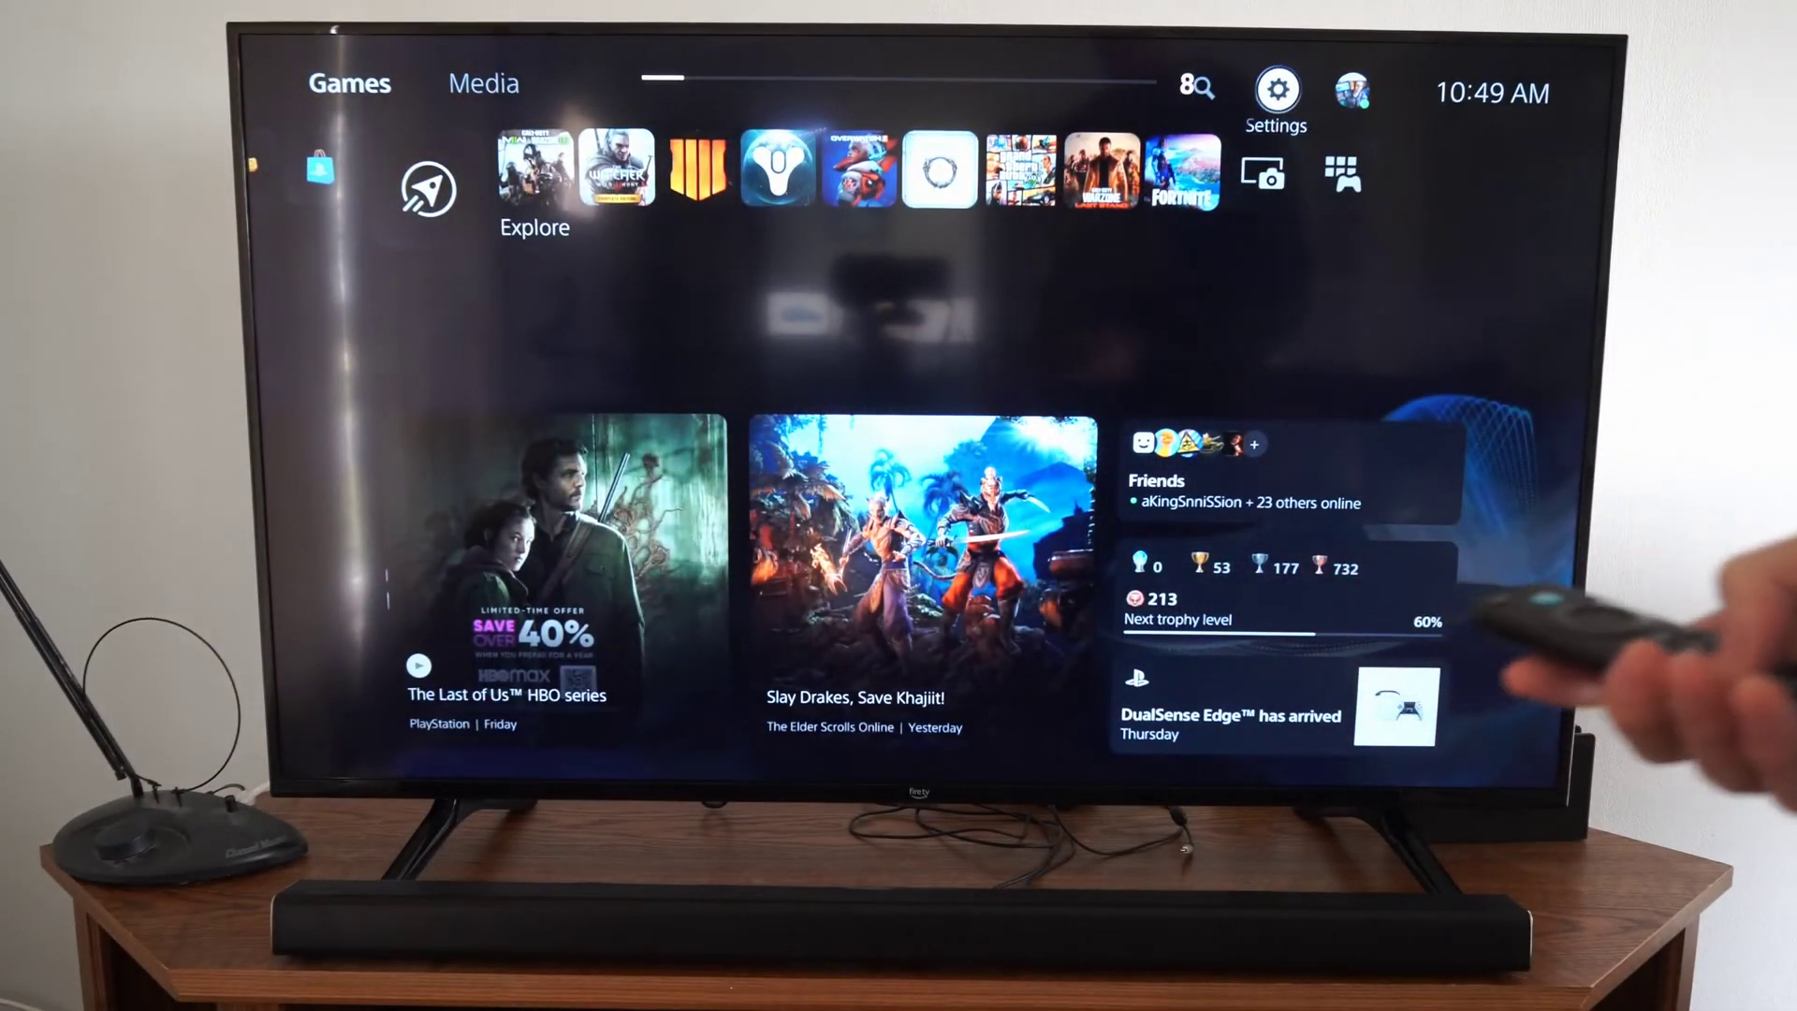
key("XF86AudioLowerVolume")
key("XF86AudioLowerVolume")
key("XF86AudioLowerVolume")
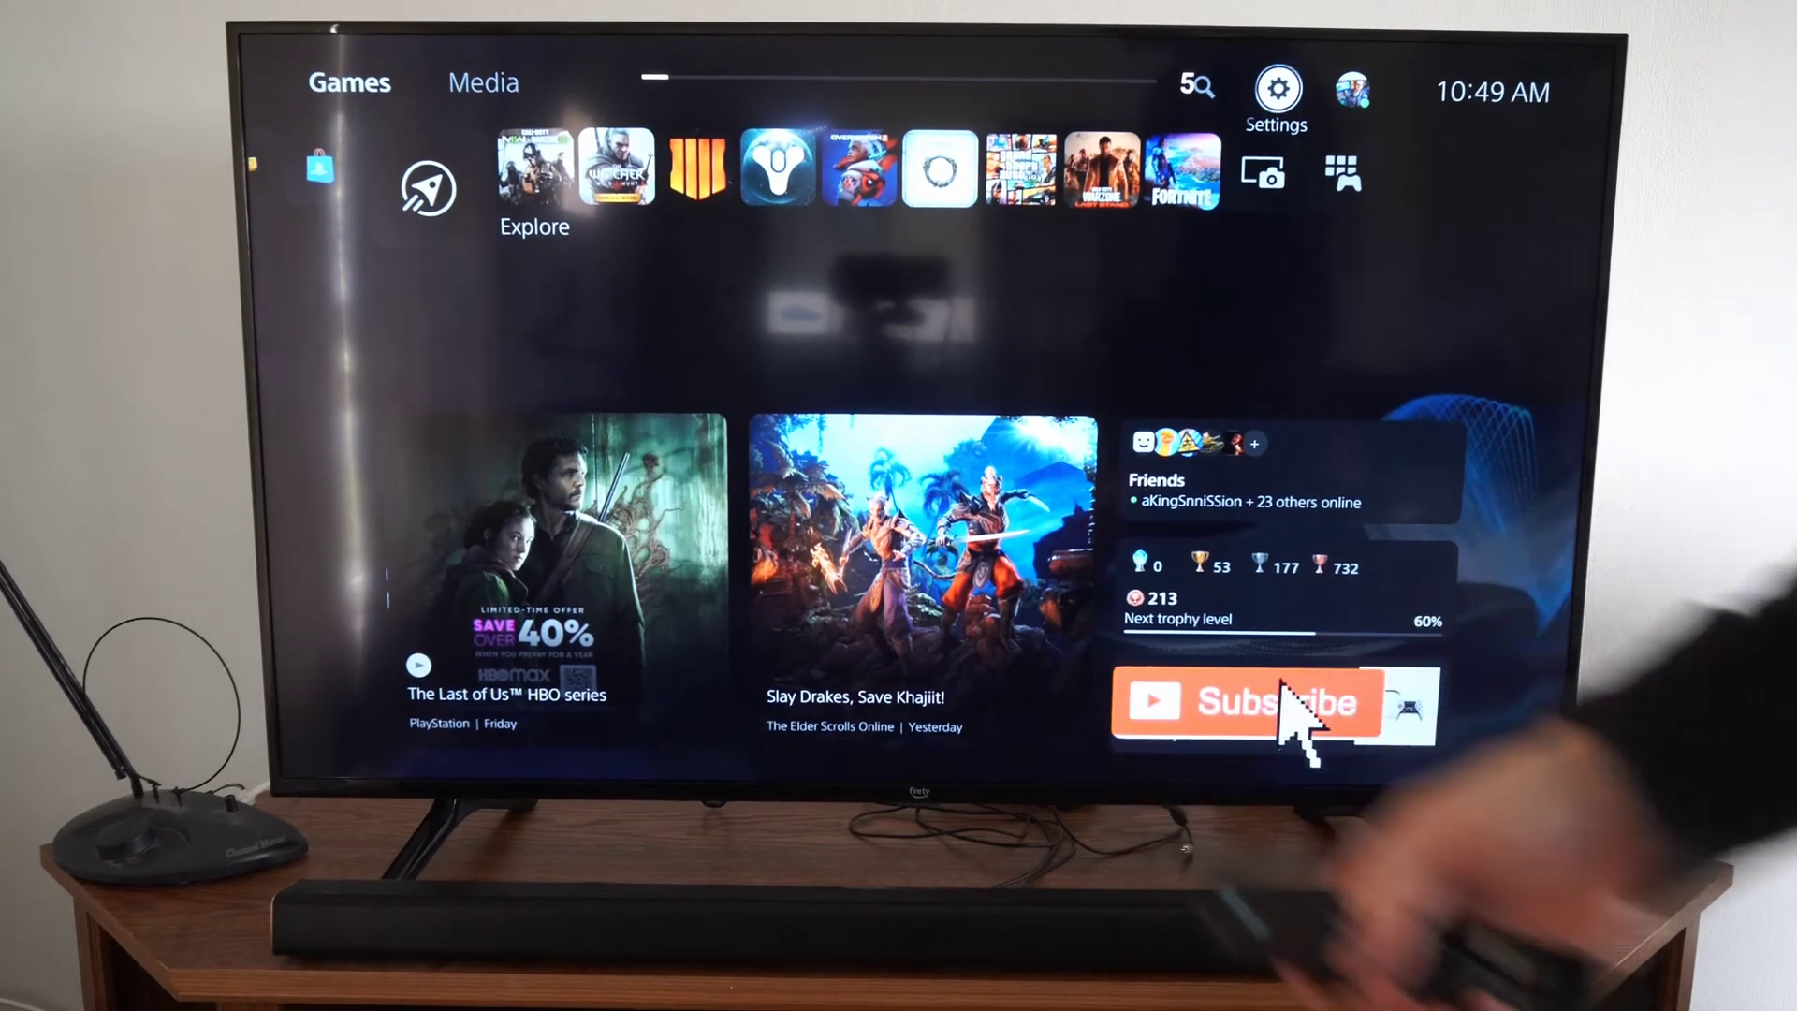
Step: Show the PS5's Network > View Connection Status details with the IP address settings
key("Return")
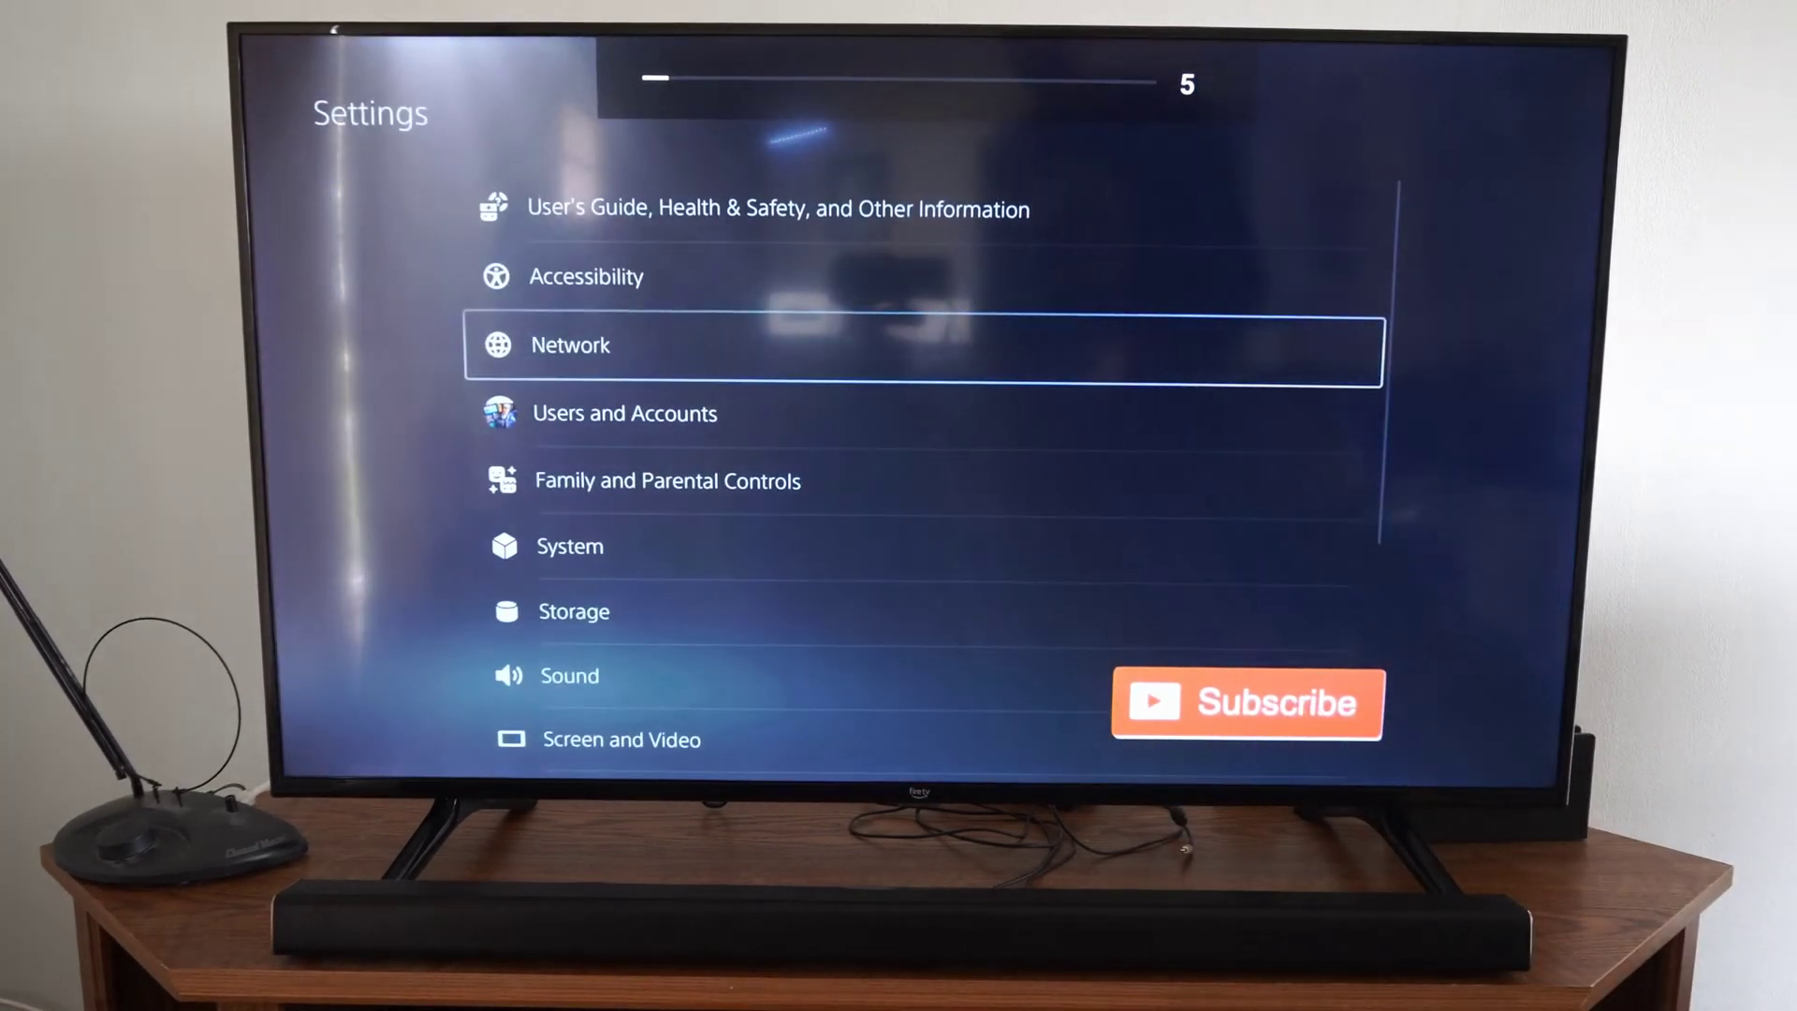
key("Return")
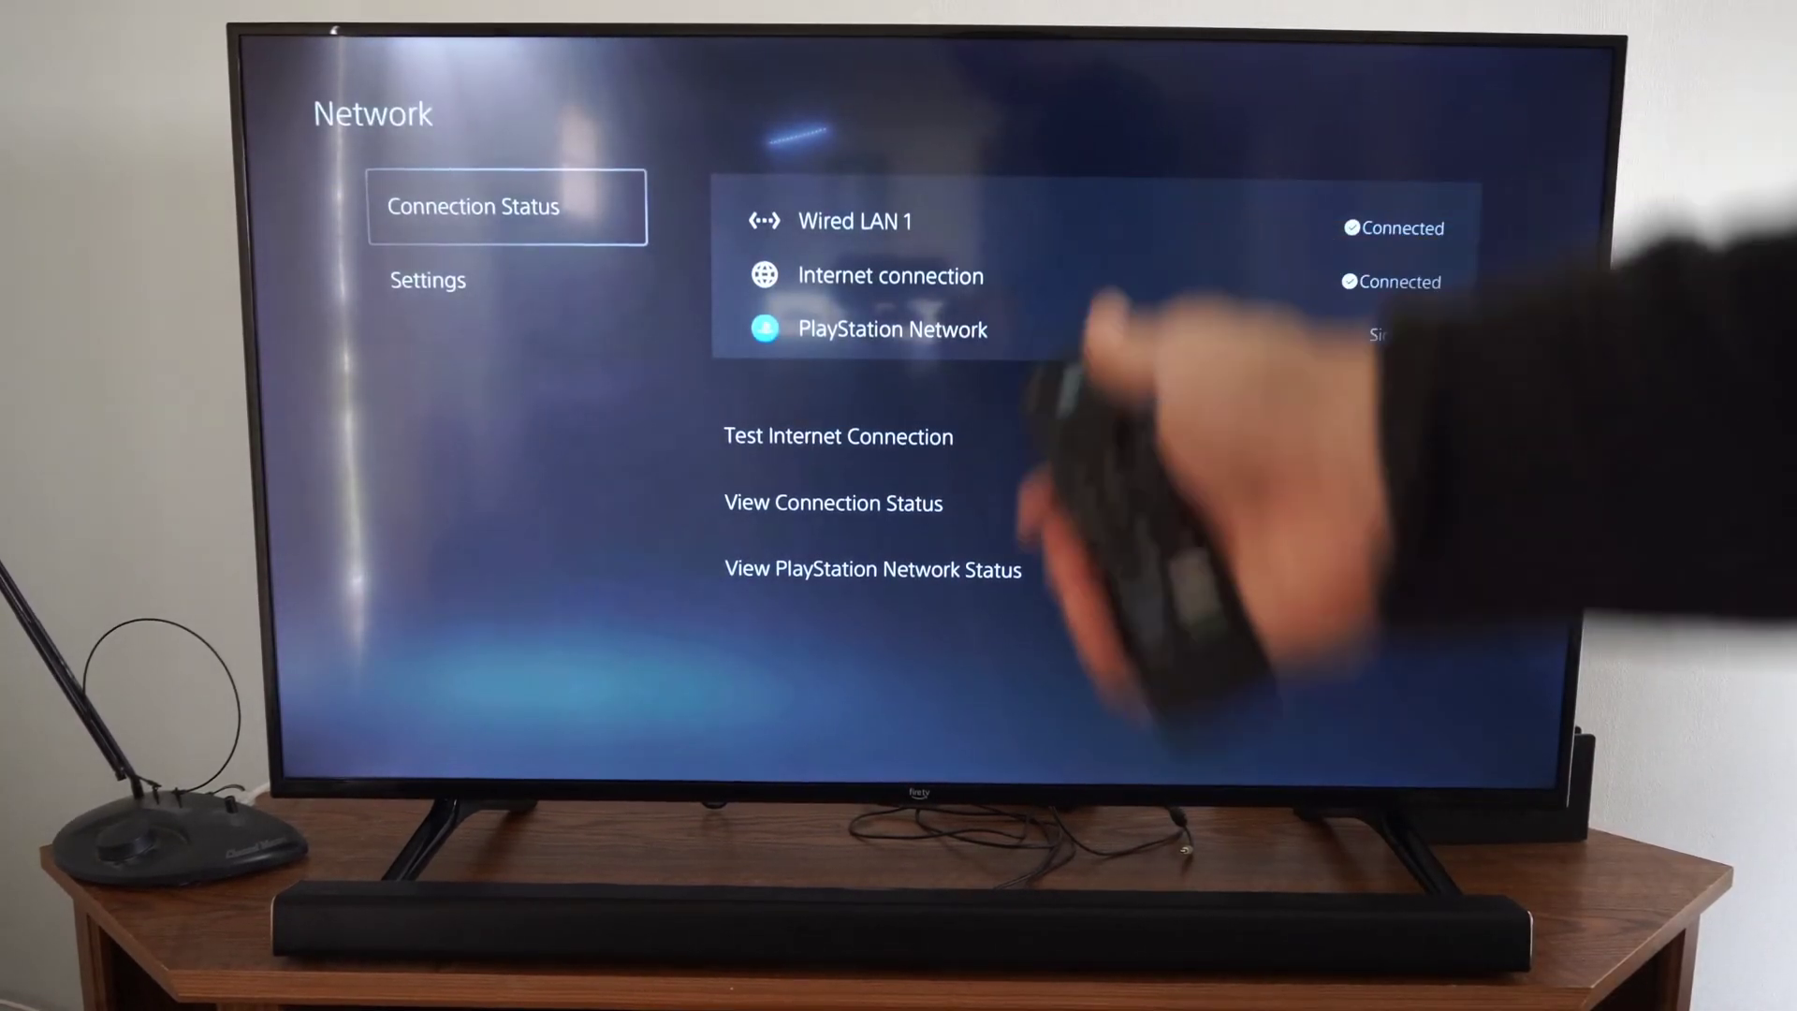
key("Return")
key("Down")
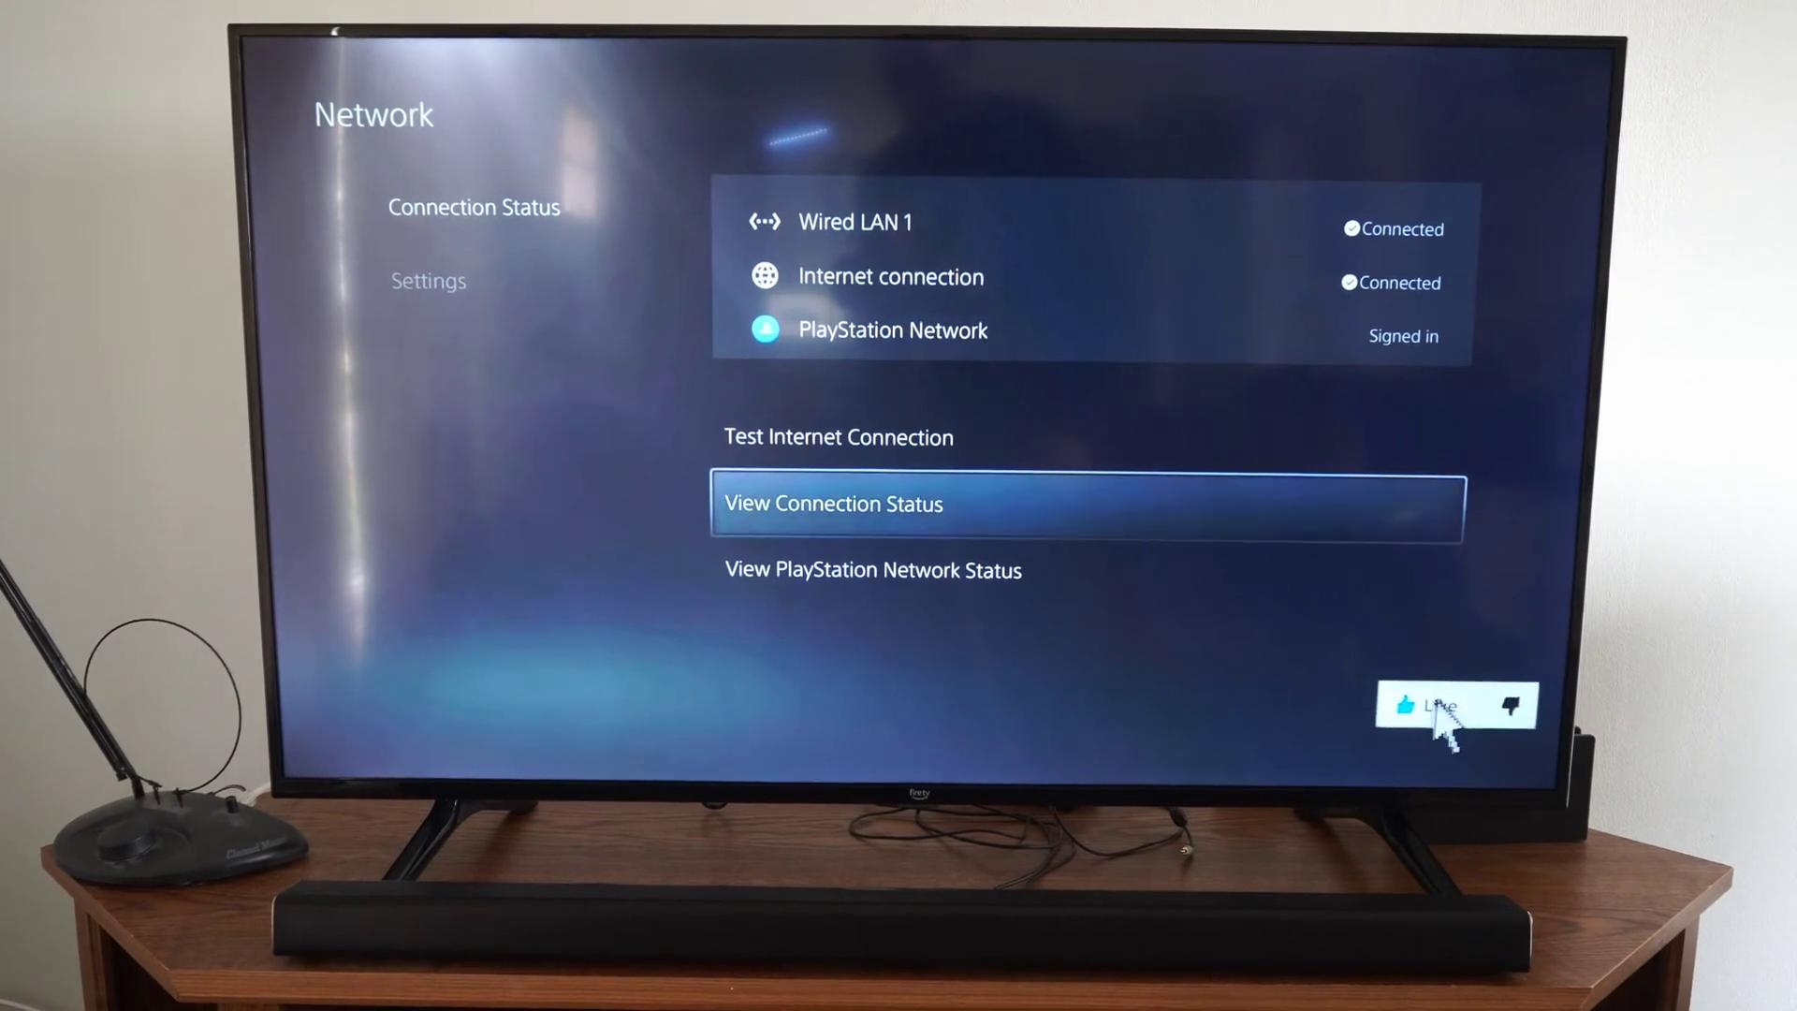
key("Return")
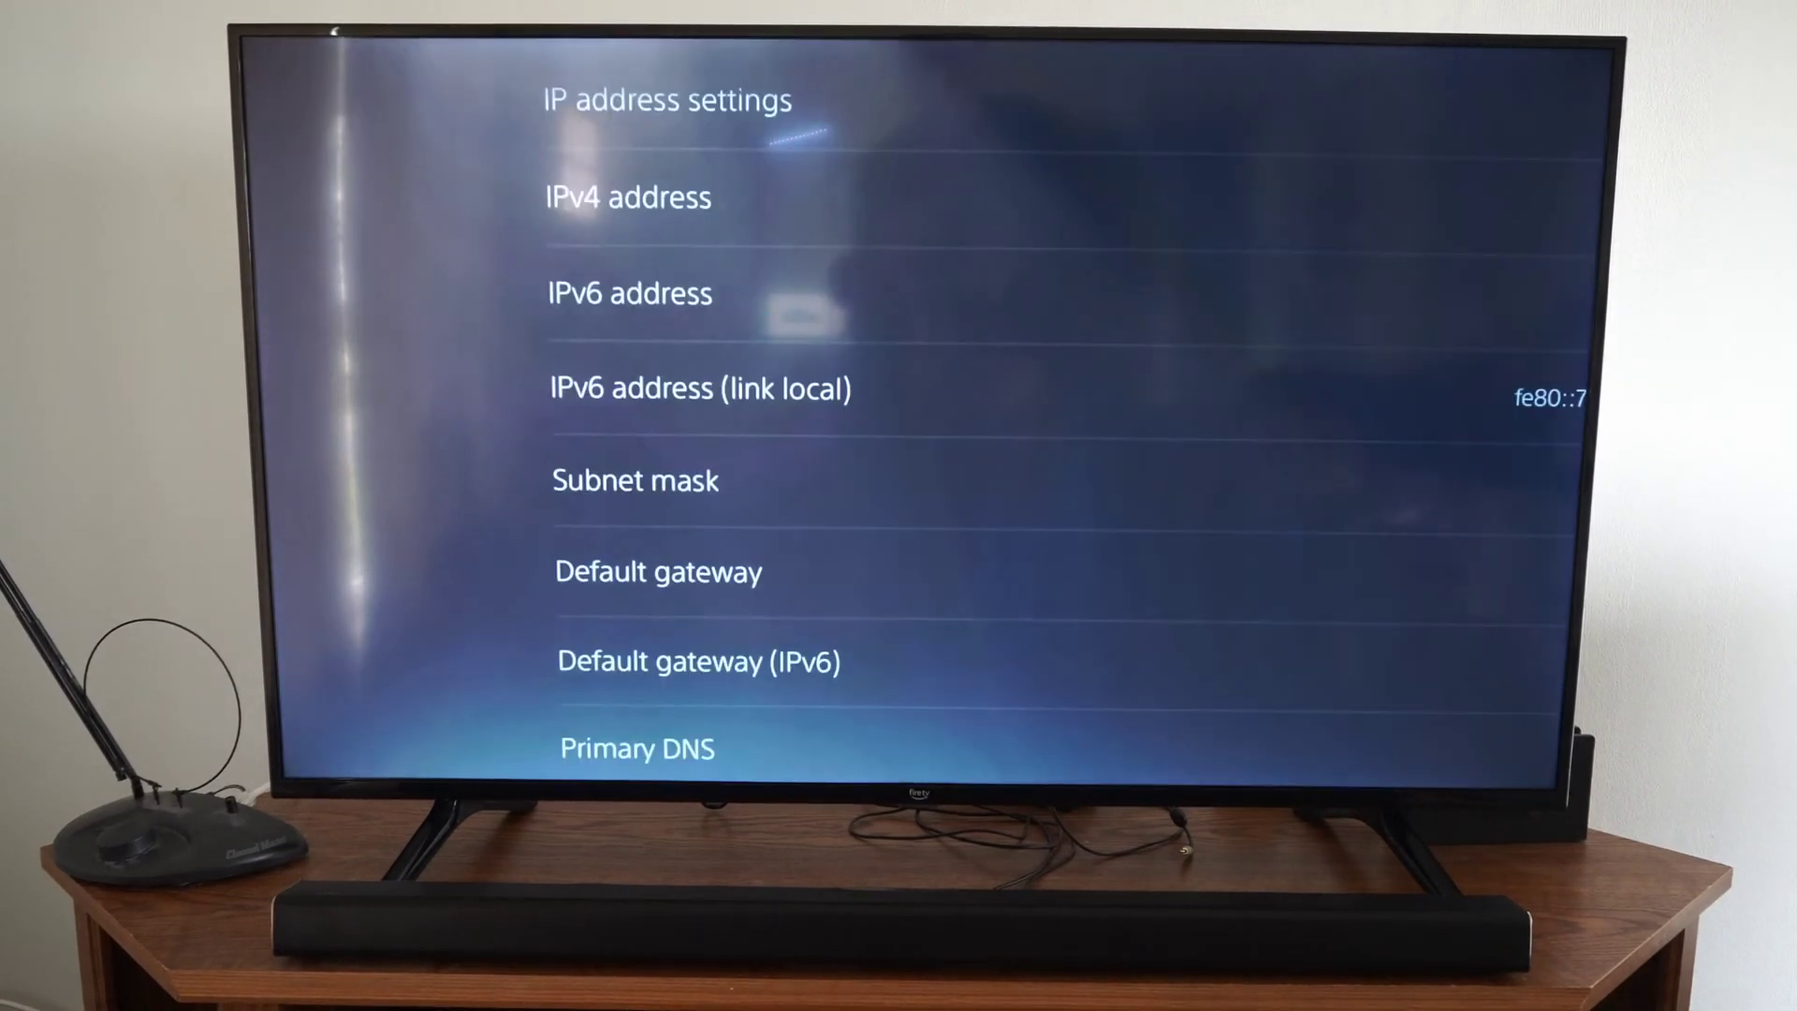